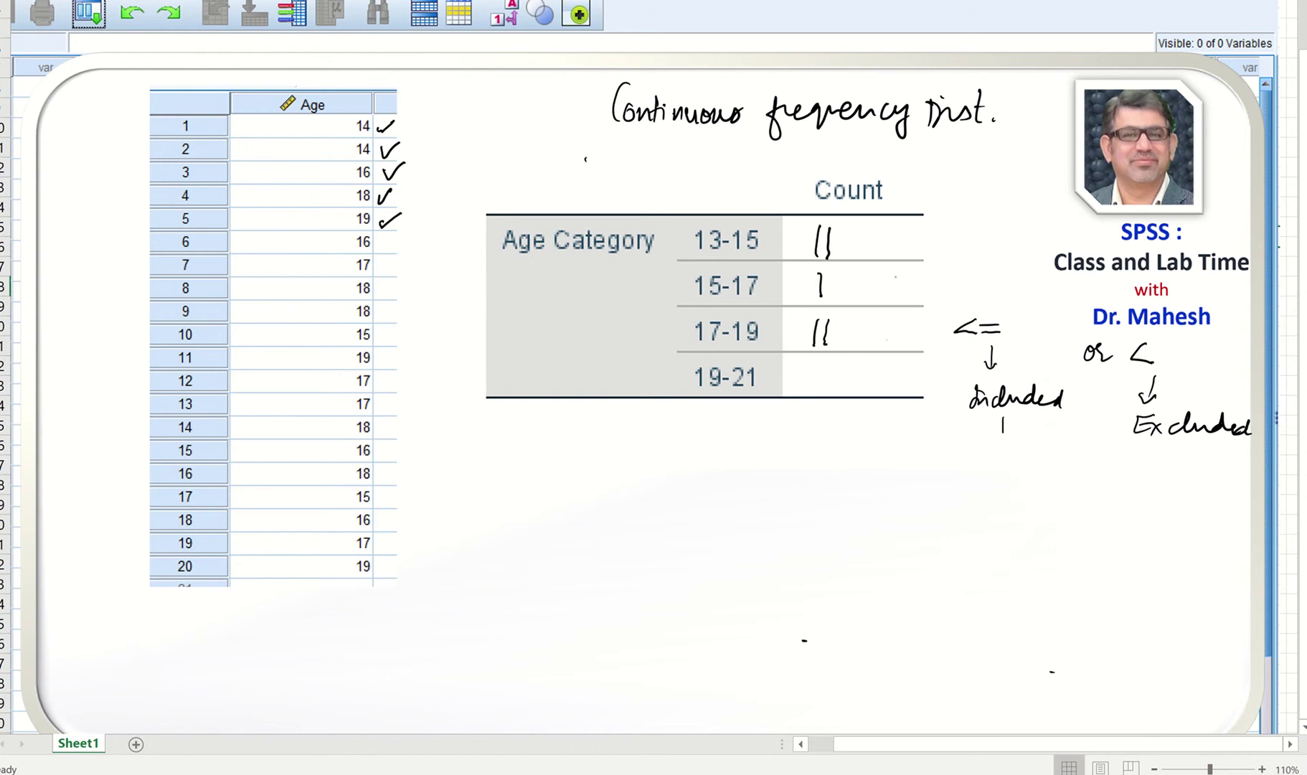
- Handwrite the word "Assuming" beneath the "Included" note on the continuous frequency distribution sheet
{"action": "mouse_move", "coordinate": [944, 506]}
{"action": "left_mouse_down"}
{"action": "mouse_move", "coordinate": [960, 474]}
{"action": "mouse_move", "coordinate": [971, 505]}
{"action": "left_mouse_up"}
{"action": "mouse_move", "coordinate": [953, 496]}
{"action": "left_mouse_down"}
{"action": "mouse_move", "coordinate": [989, 491]}
{"action": "mouse_move", "coordinate": [1008, 504]}
{"action": "mouse_move", "coordinate": [1032, 492]}
{"action": "mouse_move", "coordinate": [1042, 508]}
{"action": "mouse_move", "coordinate": [1103, 527]}
{"action": "left_mouse_up"}
{"action": "key", "text": "ctrl+z"}
{"action": "key", "text": "ctrl+z"}
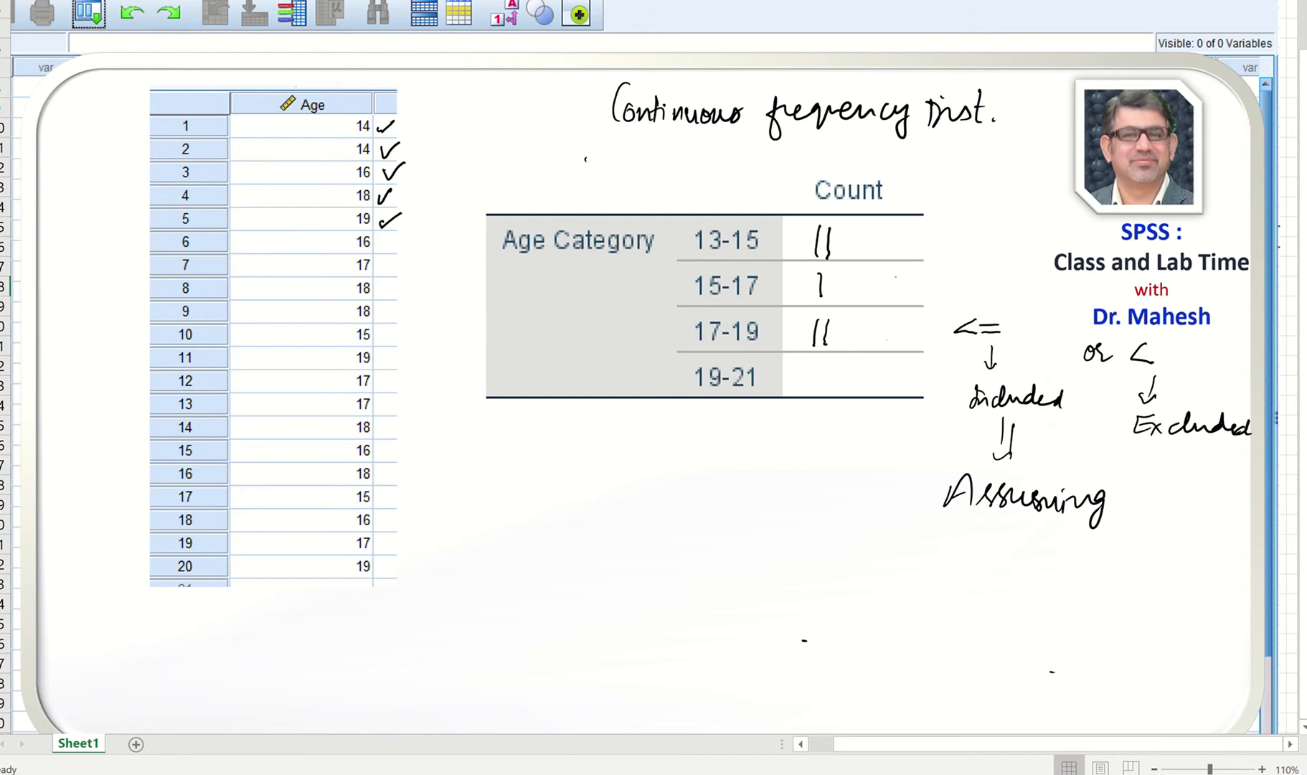
- Underline 19 in the 17-19 class and tick ages 6 to 8, tallying two in 15-17 and one in 17-19
{"action": "left_click_drag", "start_coordinate": [741, 350], "coordinate": [758, 345]}
{"action": "mouse_move", "coordinate": [380, 243]}
{"action": "left_mouse_down"}
{"action": "mouse_move", "coordinate": [387, 254]}
{"action": "mouse_move", "coordinate": [401, 235]}
{"action": "left_mouse_up"}
{"action": "left_click_drag", "start_coordinate": [833, 273], "coordinate": [828, 297]}
{"action": "mouse_move", "coordinate": [380, 262]}
{"action": "left_mouse_down"}
{"action": "mouse_move", "coordinate": [387, 273]}
{"action": "mouse_move", "coordinate": [398, 259]}
{"action": "left_mouse_up"}
{"action": "left_click_drag", "start_coordinate": [841, 275], "coordinate": [839, 299]}
{"action": "left_click_drag", "start_coordinate": [389, 284], "coordinate": [409, 278]}
{"action": "left_click_drag", "start_coordinate": [840, 323], "coordinate": [838, 345]}
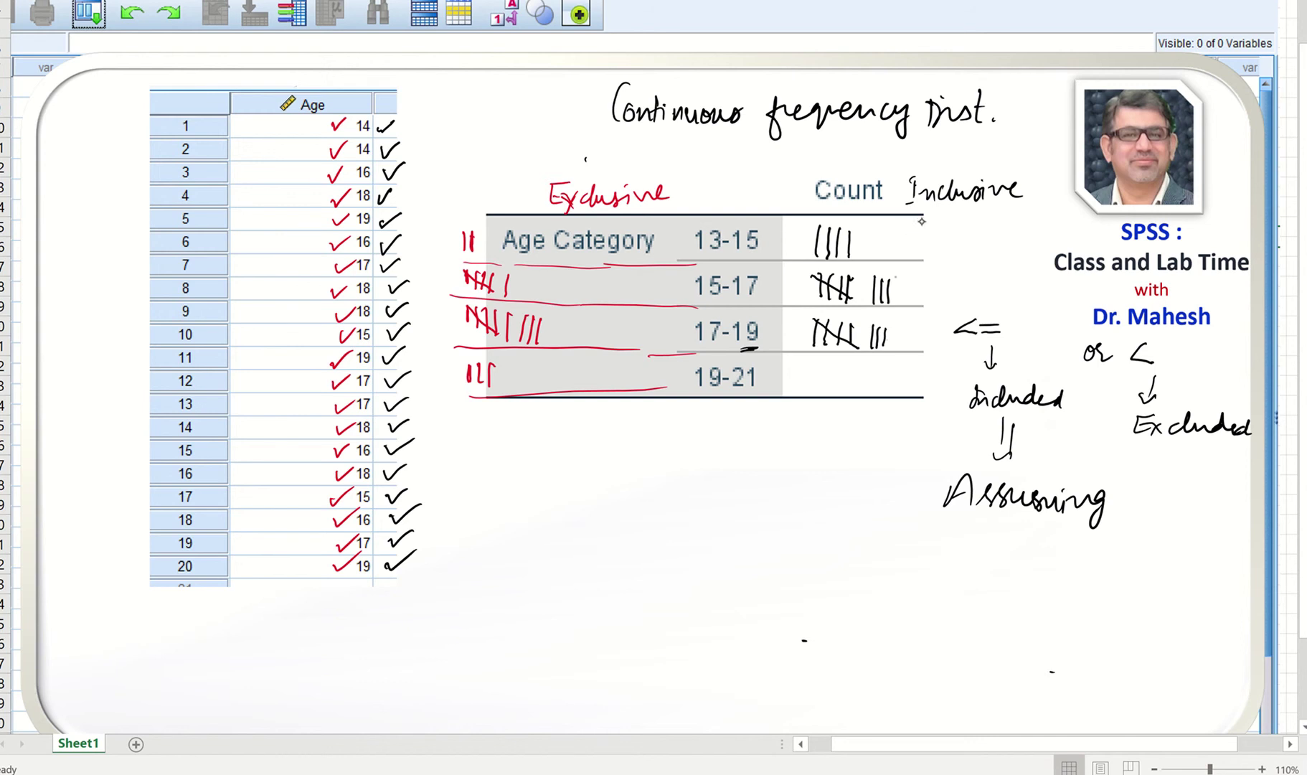
- Write the inclusive class totals 4, 8, 8 and 0 in red beside the tallies, with the underlined sum 20
{"action": "left_click", "coordinate": [946, 215]}
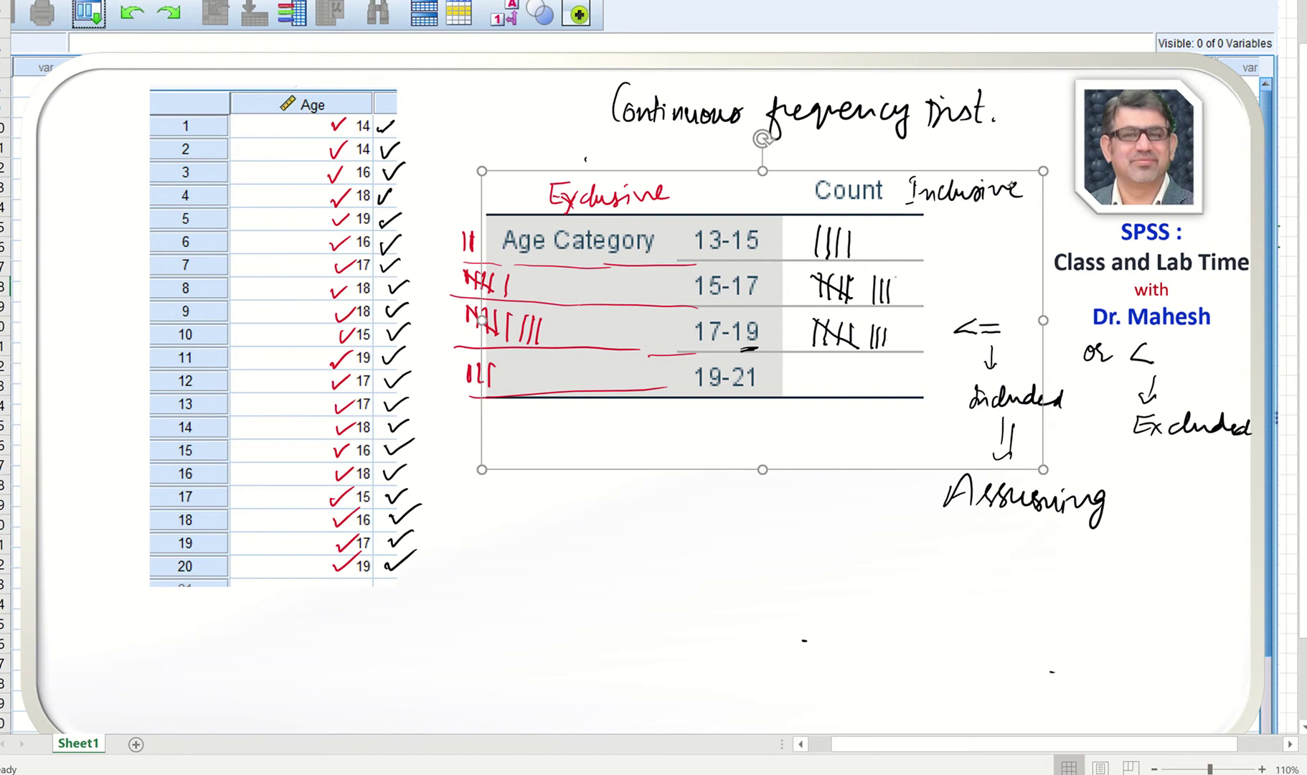
{"action": "left_click", "coordinate": [1071, 229]}
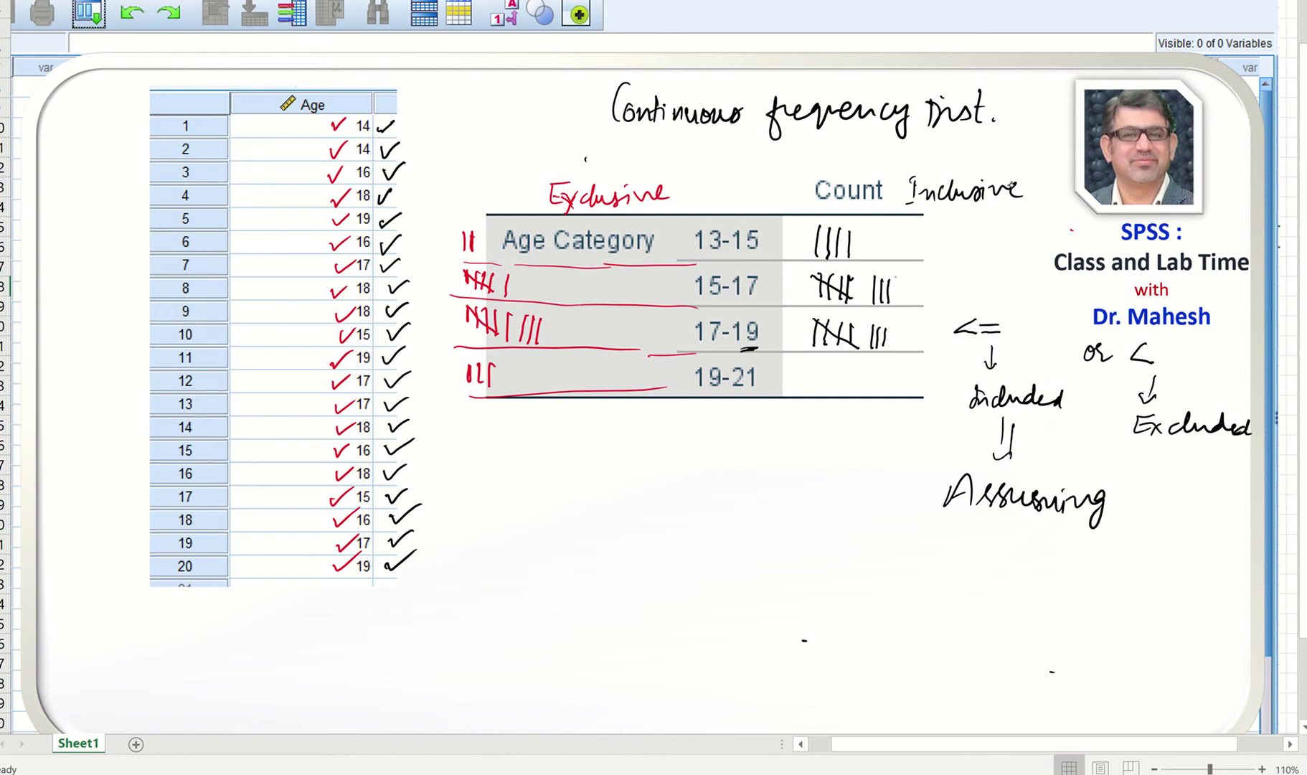
{"action": "mouse_move", "coordinate": [902, 235]}
{"action": "left_mouse_down"}
{"action": "mouse_move", "coordinate": [904, 248]}
{"action": "mouse_move", "coordinate": [955, 237]}
{"action": "mouse_move", "coordinate": [922, 293]}
{"action": "mouse_move", "coordinate": [950, 287]}
{"action": "mouse_move", "coordinate": [957, 272]}
{"action": "left_mouse_up"}
{"action": "left_click_drag", "start_coordinate": [902, 331], "coordinate": [926, 329]}
{"action": "mouse_move", "coordinate": [918, 324]}
{"action": "left_mouse_down"}
{"action": "mouse_move", "coordinate": [941, 338]}
{"action": "mouse_move", "coordinate": [950, 320]}
{"action": "left_mouse_up"}
{"action": "left_click_drag", "start_coordinate": [908, 374], "coordinate": [964, 360]}
{"action": "left_click_drag", "start_coordinate": [913, 404], "coordinate": [948, 395]}
{"action": "left_click_drag", "start_coordinate": [950, 389], "coordinate": [953, 381]}
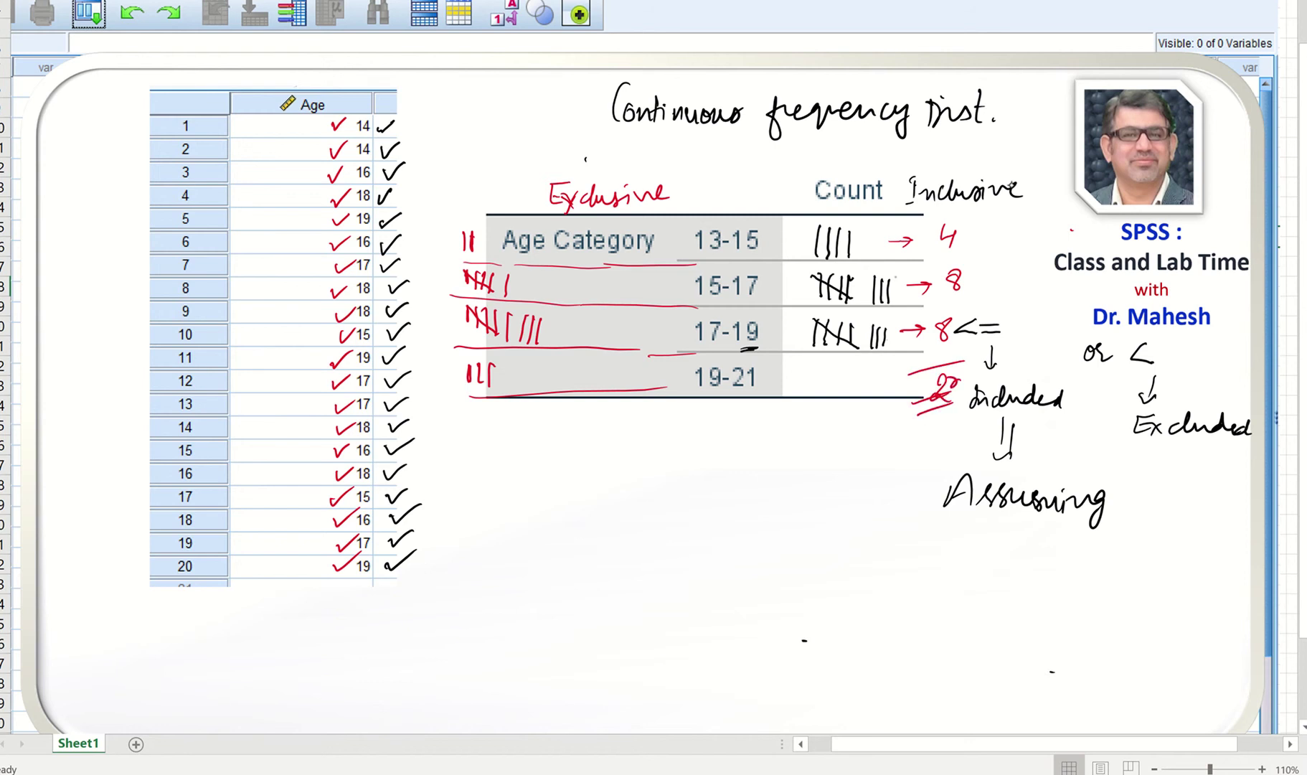
{"action": "left_click_drag", "start_coordinate": [830, 367], "coordinate": [826, 369]}
- Put quote marks around the Exclusive heading, circle 15 in the 13-15 class, and tick the 15-17, 17-19 and 19-21 classes
{"action": "left_click_drag", "start_coordinate": [677, 168], "coordinate": [672, 183]}
{"action": "left_click_drag", "start_coordinate": [540, 158], "coordinate": [536, 173]}
{"action": "left_click_drag", "start_coordinate": [733, 231], "coordinate": [762, 239]}
{"action": "mouse_move", "coordinate": [678, 276]}
{"action": "left_mouse_down"}
{"action": "mouse_move", "coordinate": [684, 289]}
{"action": "mouse_move", "coordinate": [697, 269]}
{"action": "left_mouse_up"}
{"action": "left_click_drag", "start_coordinate": [689, 332], "coordinate": [697, 318]}
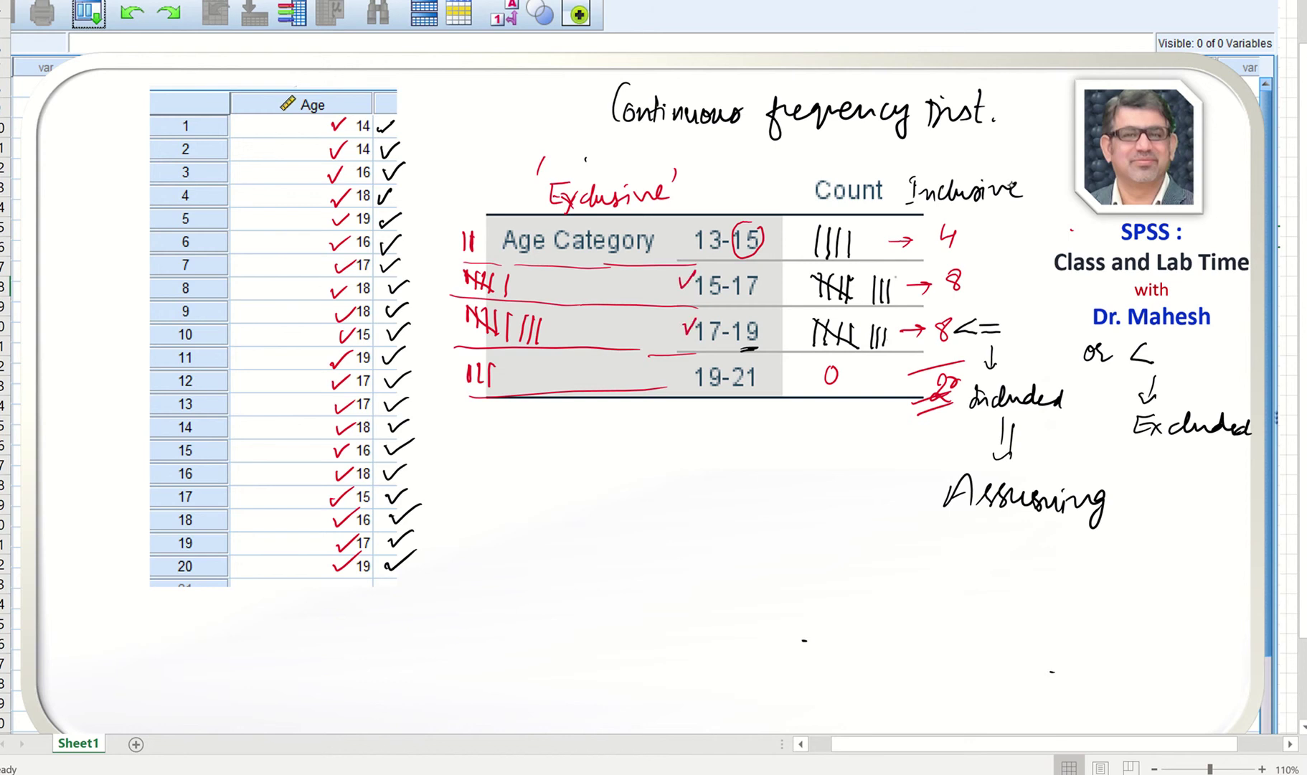
{"action": "left_click_drag", "start_coordinate": [683, 375], "coordinate": [696, 363]}
- Write the exclusive class totals 2, 6, 9 and 3 beside the red tallies, with the underlined sum 20 below
{"action": "mouse_move", "coordinate": [564, 251]}
{"action": "left_mouse_down"}
{"action": "mouse_move", "coordinate": [582, 267]}
{"action": "mouse_move", "coordinate": [545, 292]}
{"action": "mouse_move", "coordinate": [572, 287]}
{"action": "mouse_move", "coordinate": [560, 336]}
{"action": "mouse_move", "coordinate": [587, 327]}
{"action": "mouse_move", "coordinate": [570, 366]}
{"action": "mouse_move", "coordinate": [580, 412]}
{"action": "mouse_move", "coordinate": [602, 408]}
{"action": "left_mouse_up"}
{"action": "mouse_move", "coordinate": [561, 444]}
{"action": "left_mouse_down"}
{"action": "mouse_move", "coordinate": [610, 434]}
{"action": "mouse_move", "coordinate": [571, 404]}
{"action": "mouse_move", "coordinate": [607, 393]}
{"action": "left_mouse_up"}
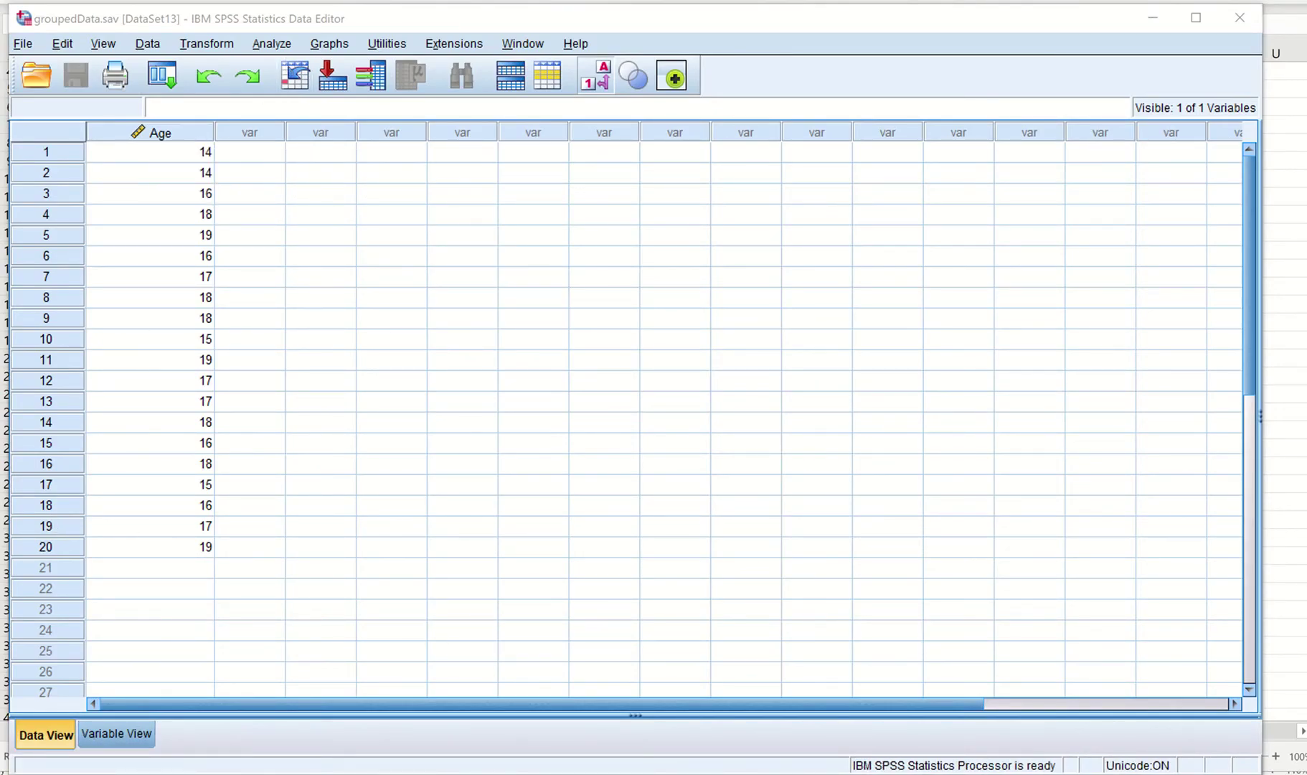
- View the Age variable's definition in groupedData.sav and return to its data values
{"action": "left_click", "coordinate": [122, 743]}
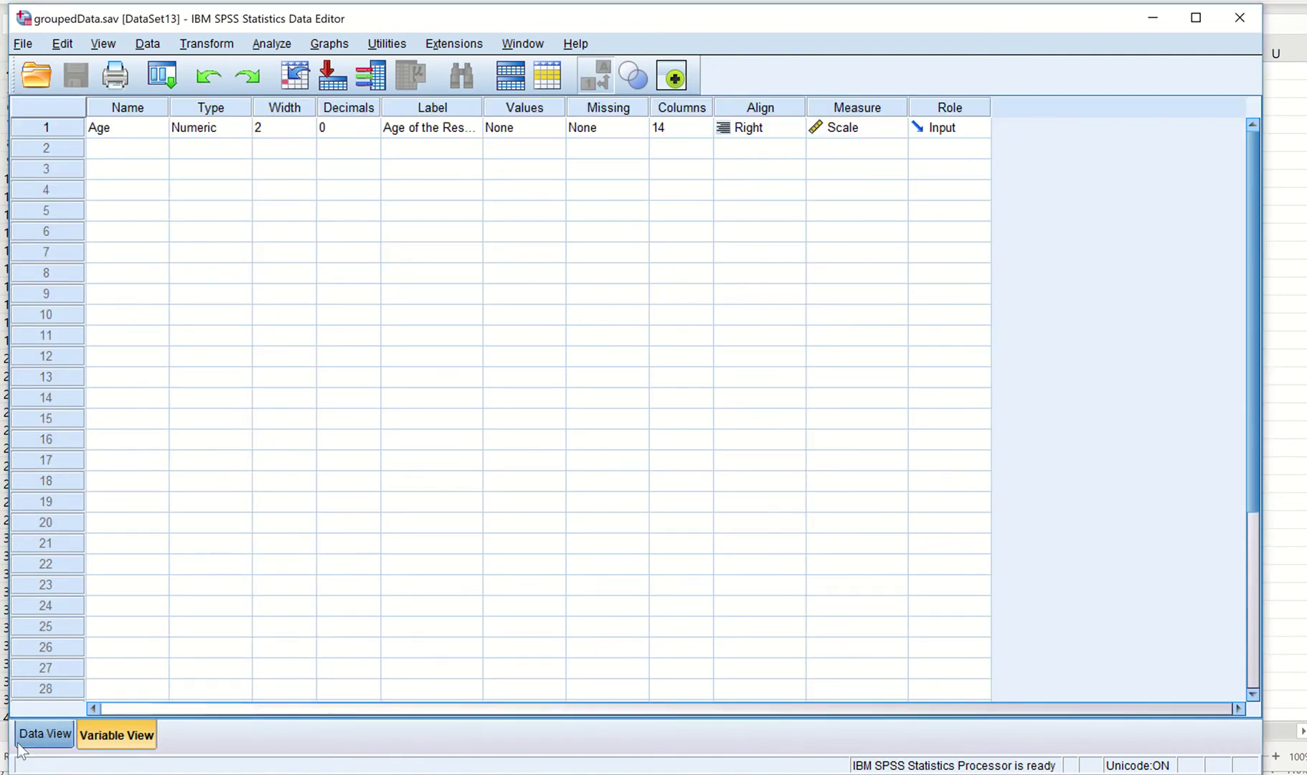
{"action": "left_click", "coordinate": [41, 739]}
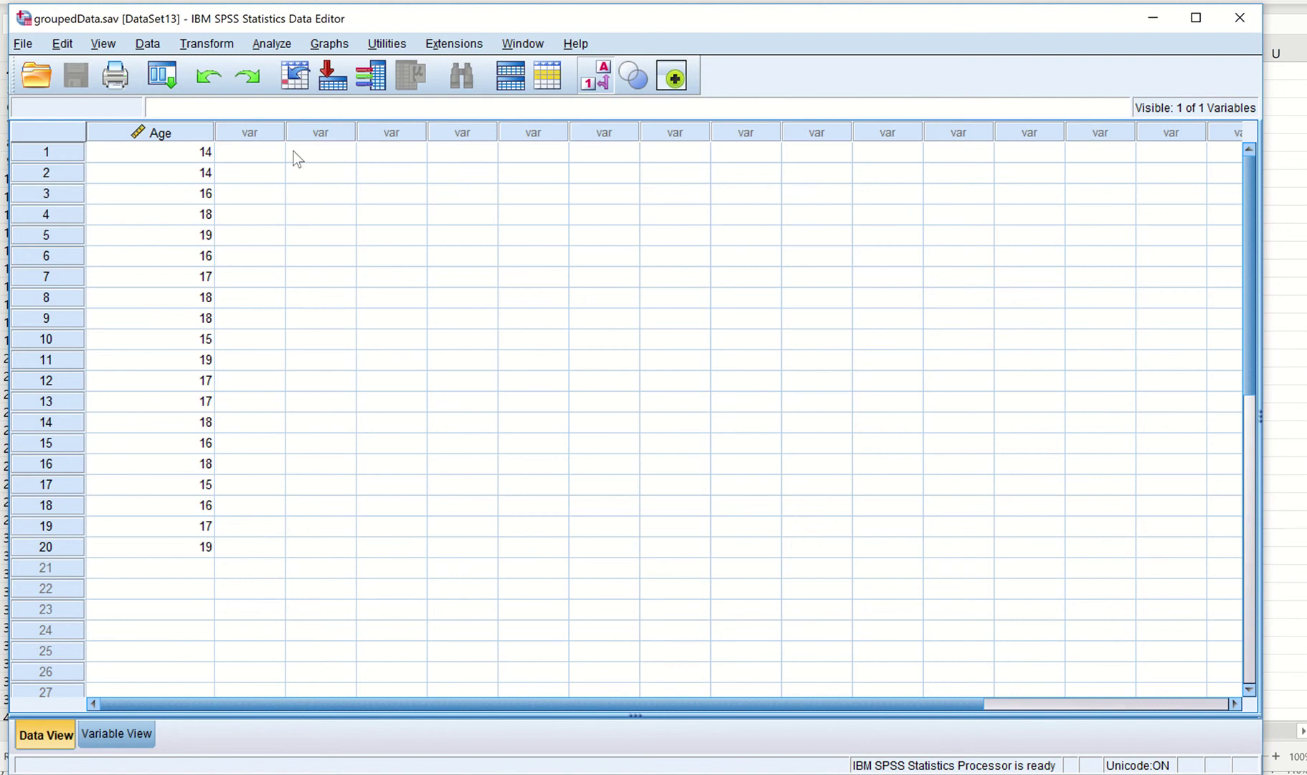
- Reset the Frequencies settings and run a frequency table for Age of the Respondent
{"action": "left_click", "coordinate": [271, 43]}
{"action": "mouse_move", "coordinate": [327, 93]}
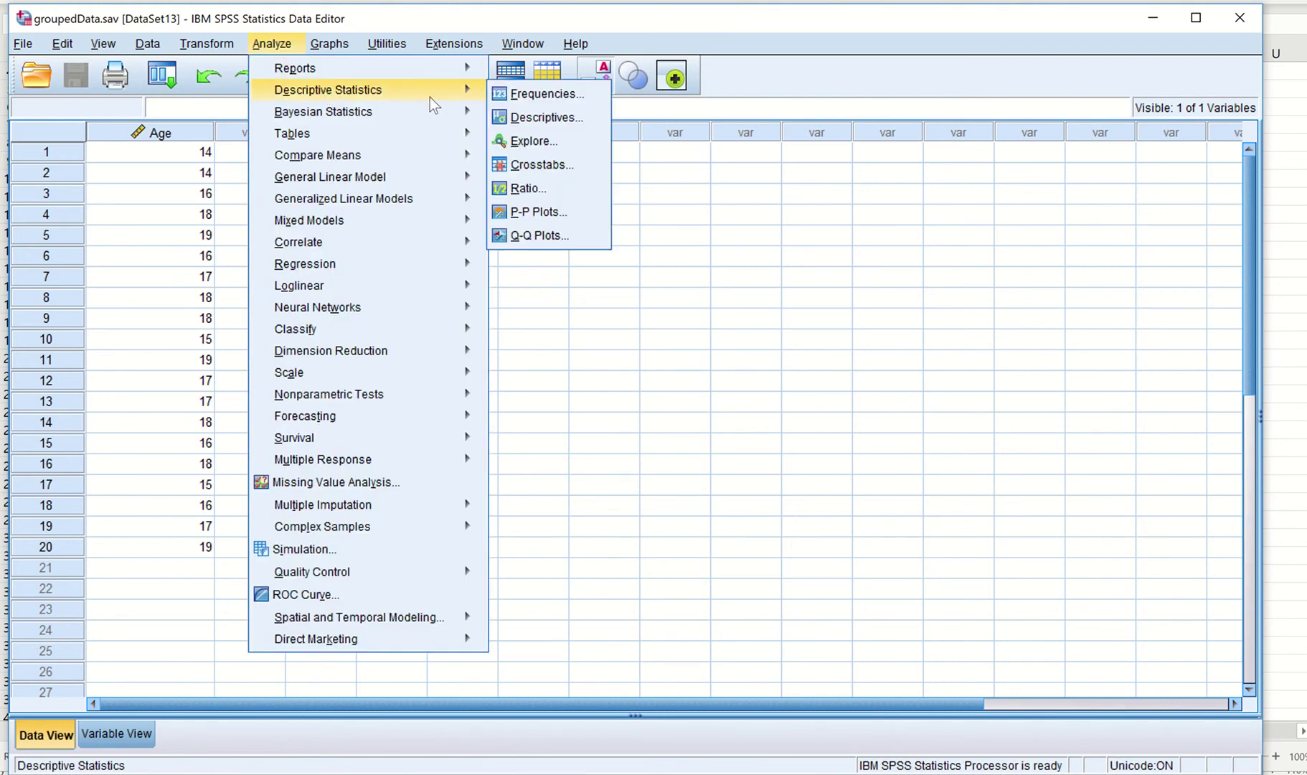
{"action": "left_click", "coordinate": [532, 93]}
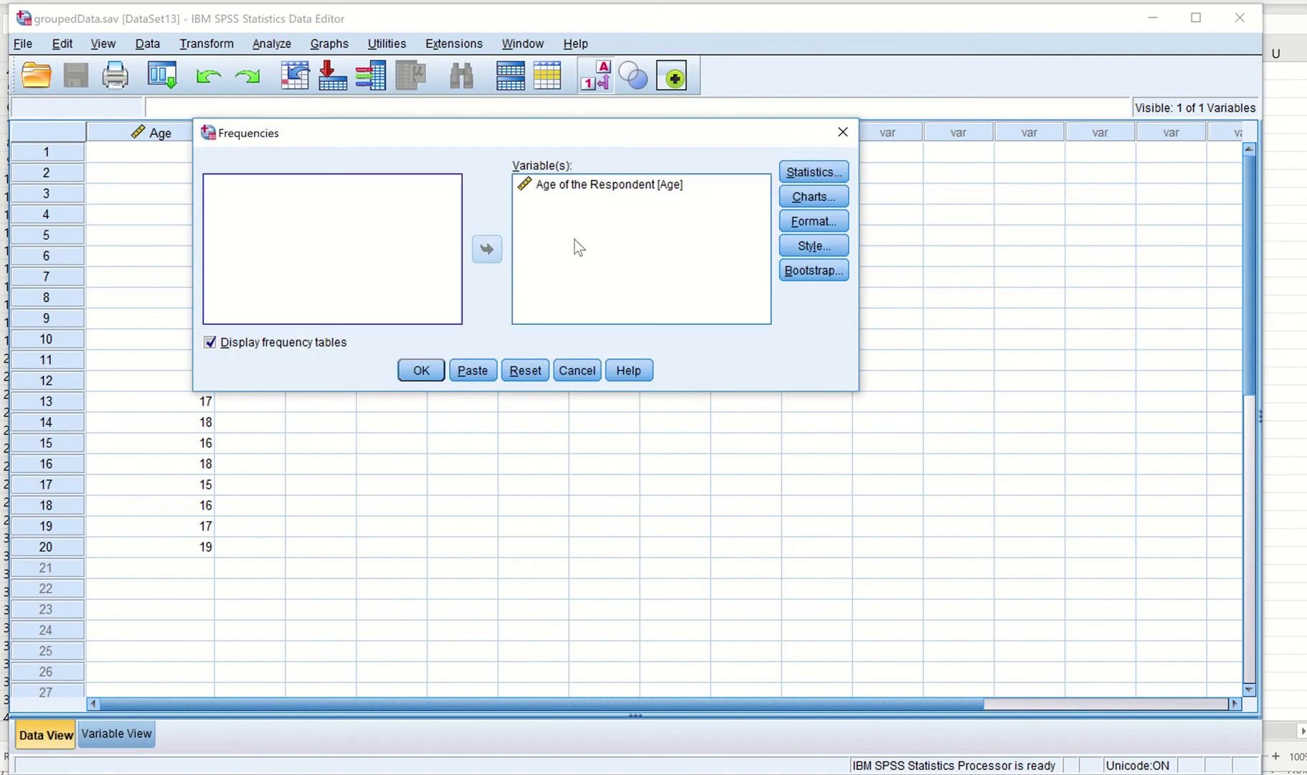
{"action": "left_click", "coordinate": [524, 370]}
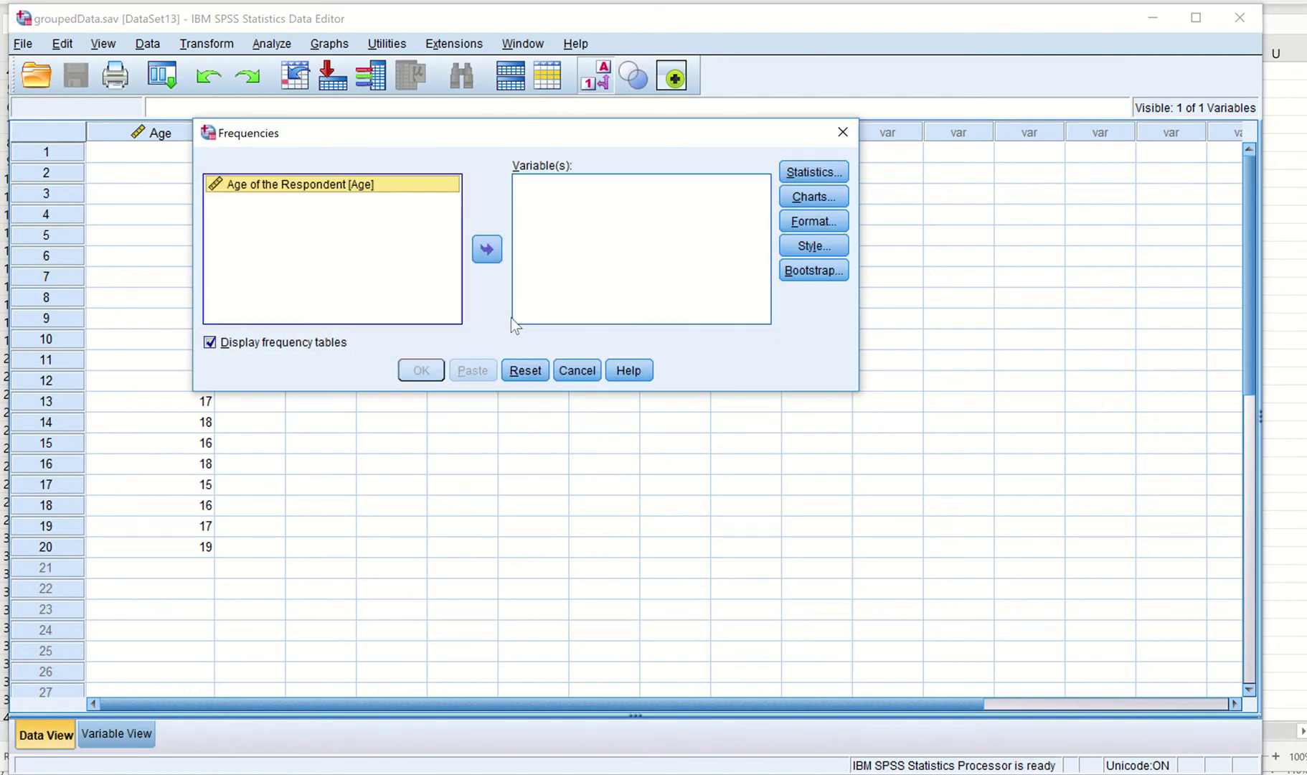
{"action": "left_click", "coordinate": [487, 252]}
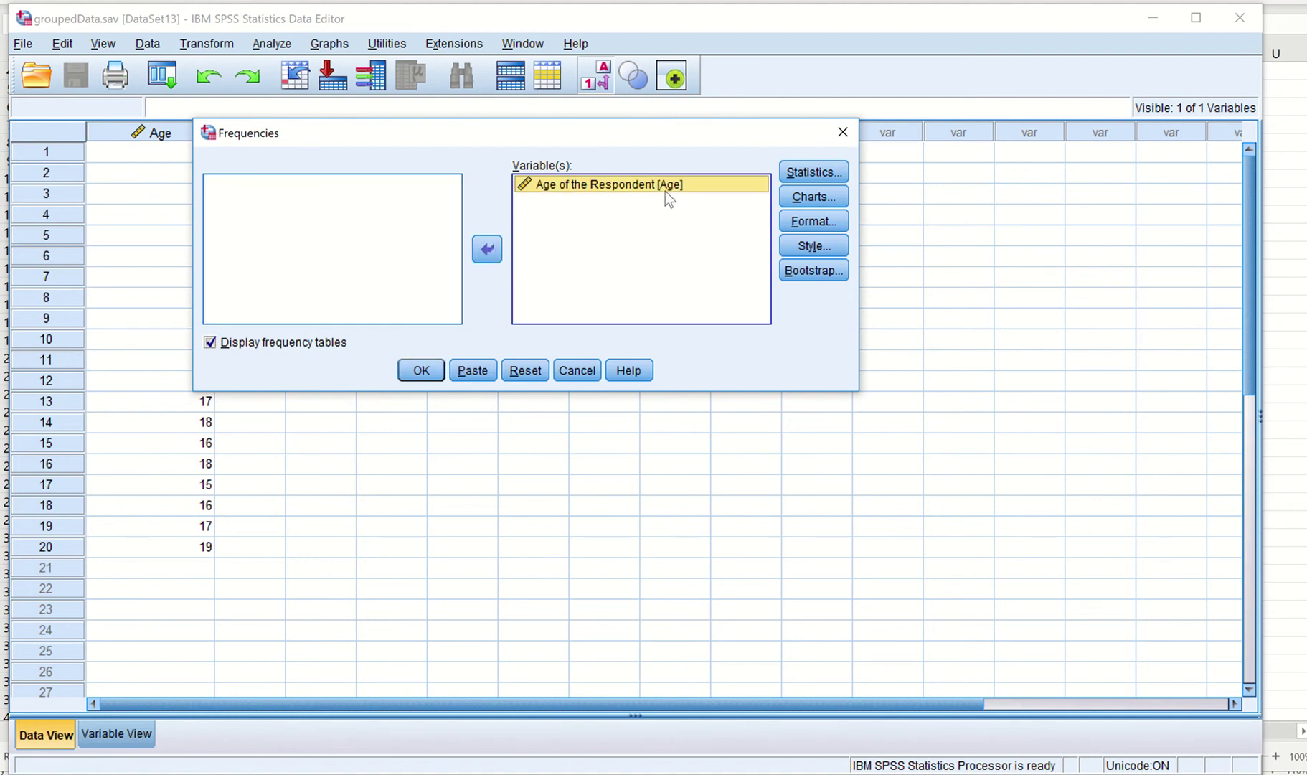
{"action": "left_click", "coordinate": [422, 370]}
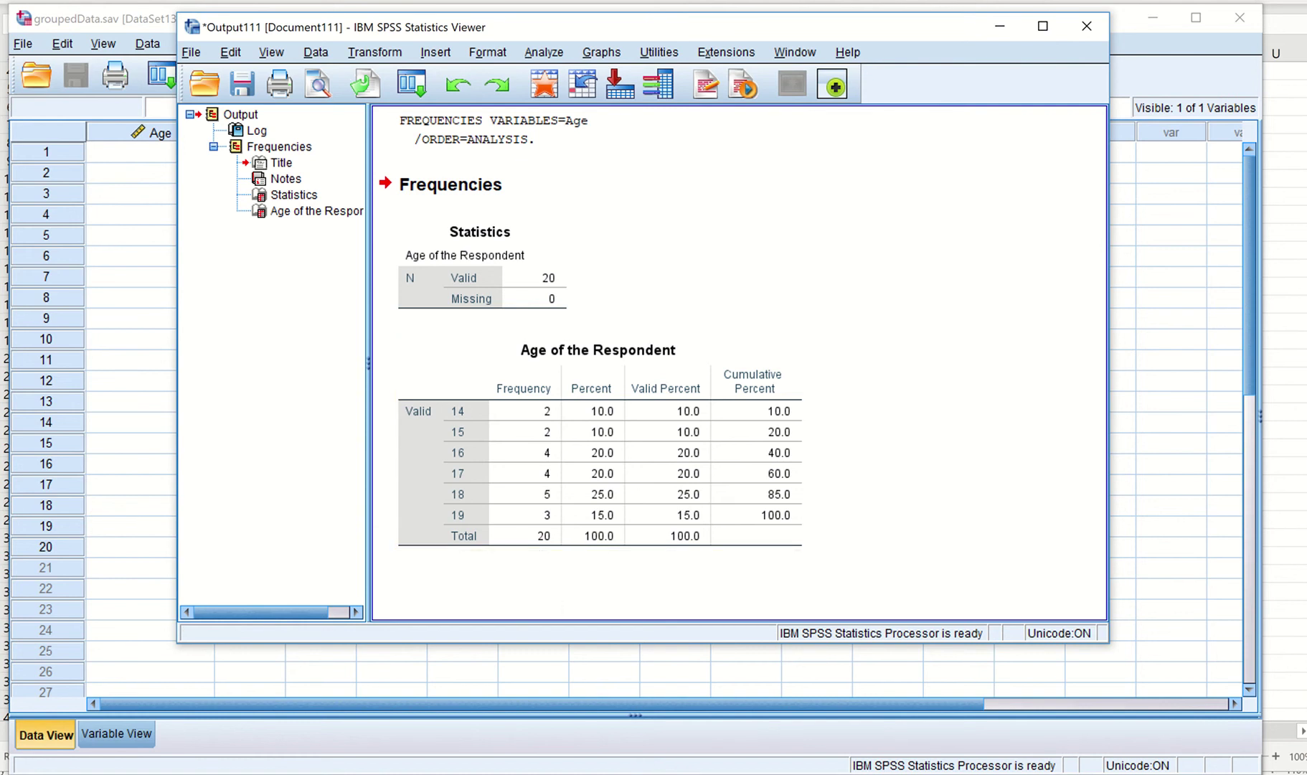
- Compare the SPSS Age frequency table with the handwritten discrete frequency distribution in Excel and return to the output
{"action": "mouse_move", "coordinate": [556, 773]}
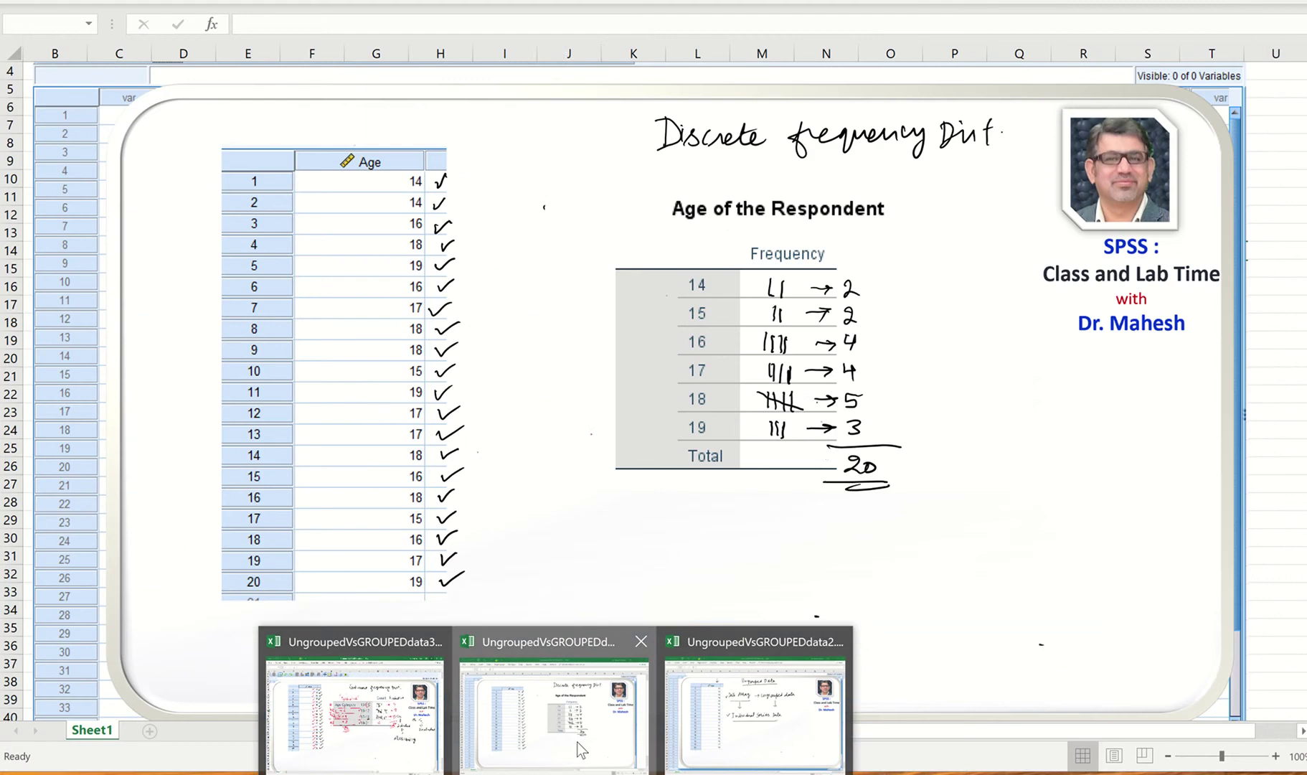
{"action": "left_click", "coordinate": [580, 748]}
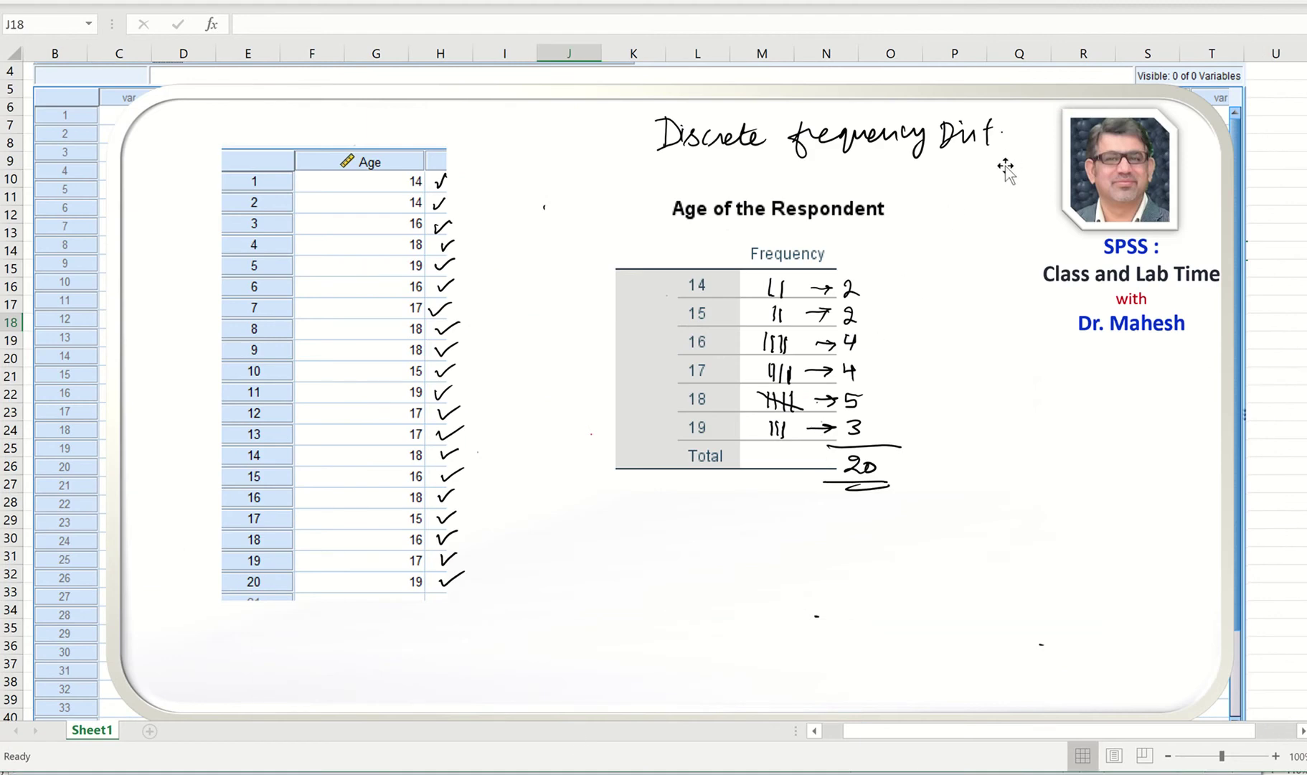
{"action": "left_click", "coordinate": [749, 773]}
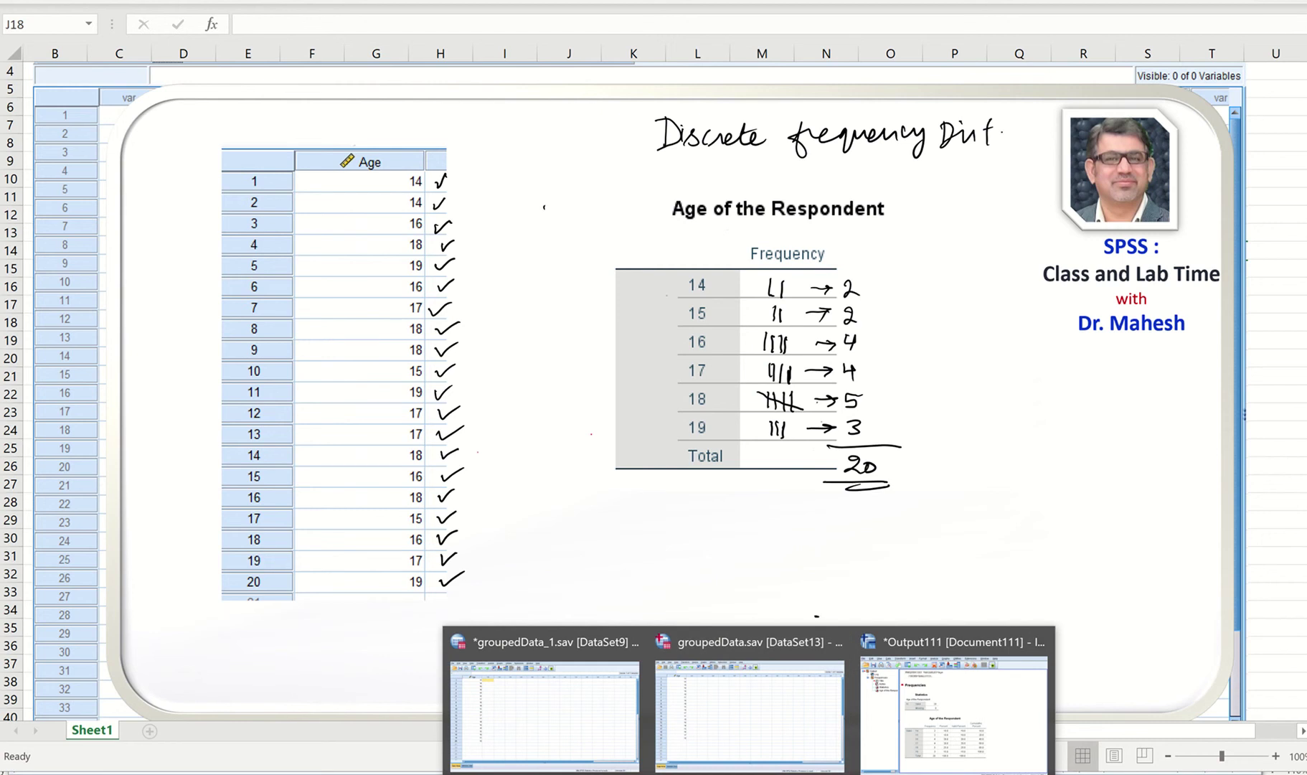
{"action": "left_click", "coordinate": [954, 699]}
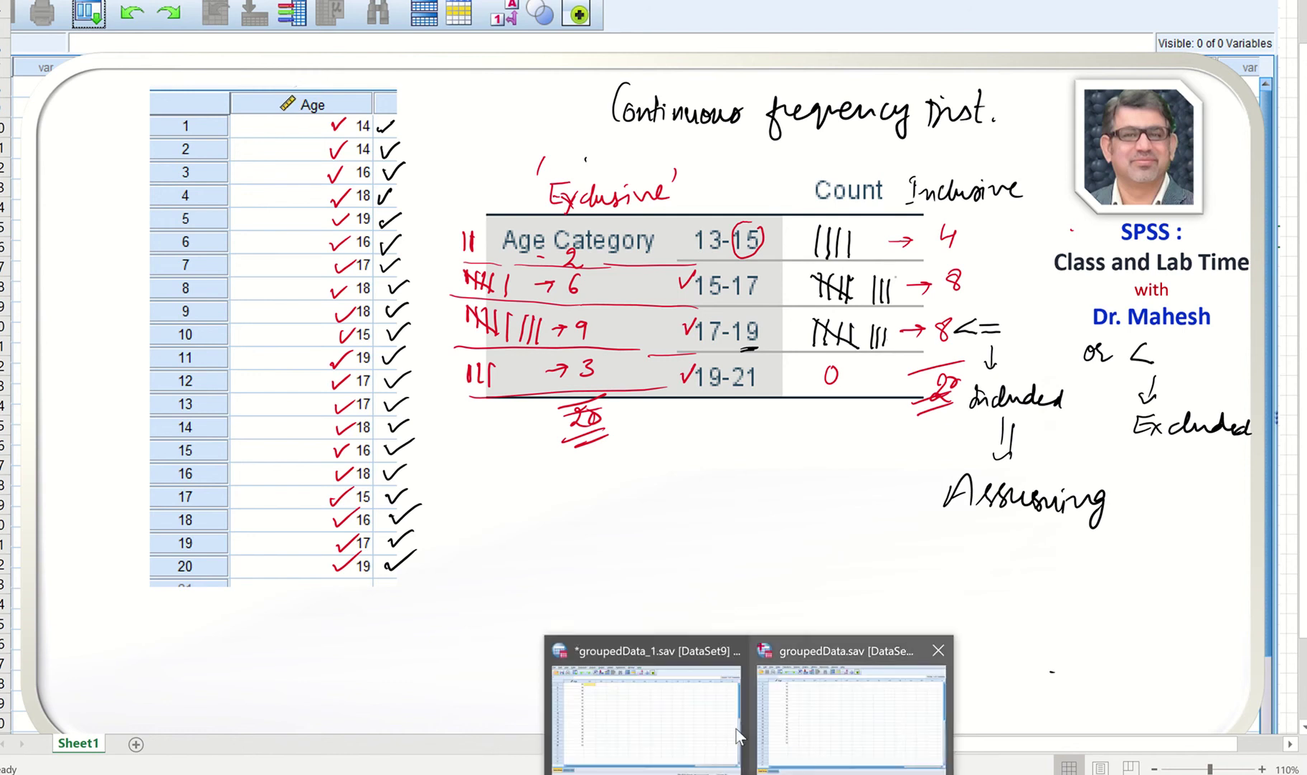
- Bring up the groupedData_1.sav data in SPSS and review the handwritten continuous frequency distribution in Excel
{"action": "left_click", "coordinate": [698, 720]}
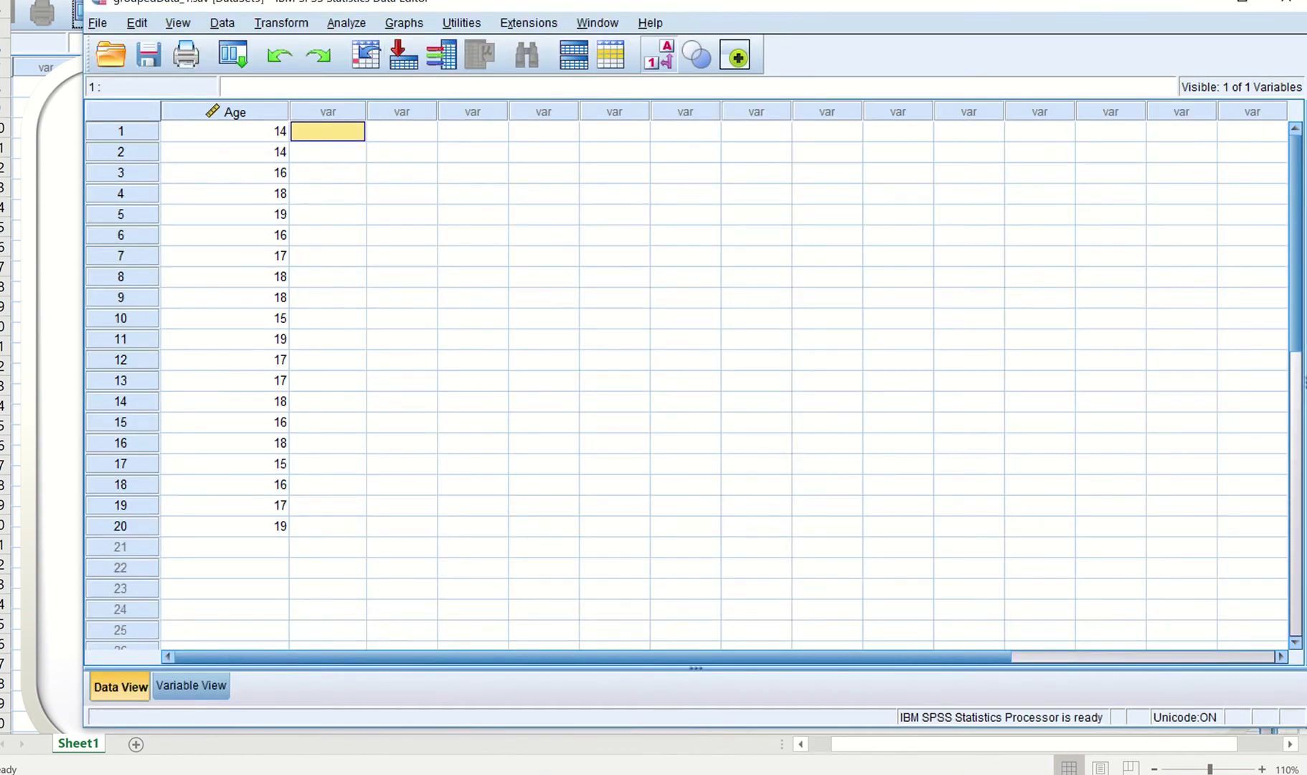
{"action": "left_click_drag", "start_coordinate": [196, 2], "coordinate": [134, 20]}
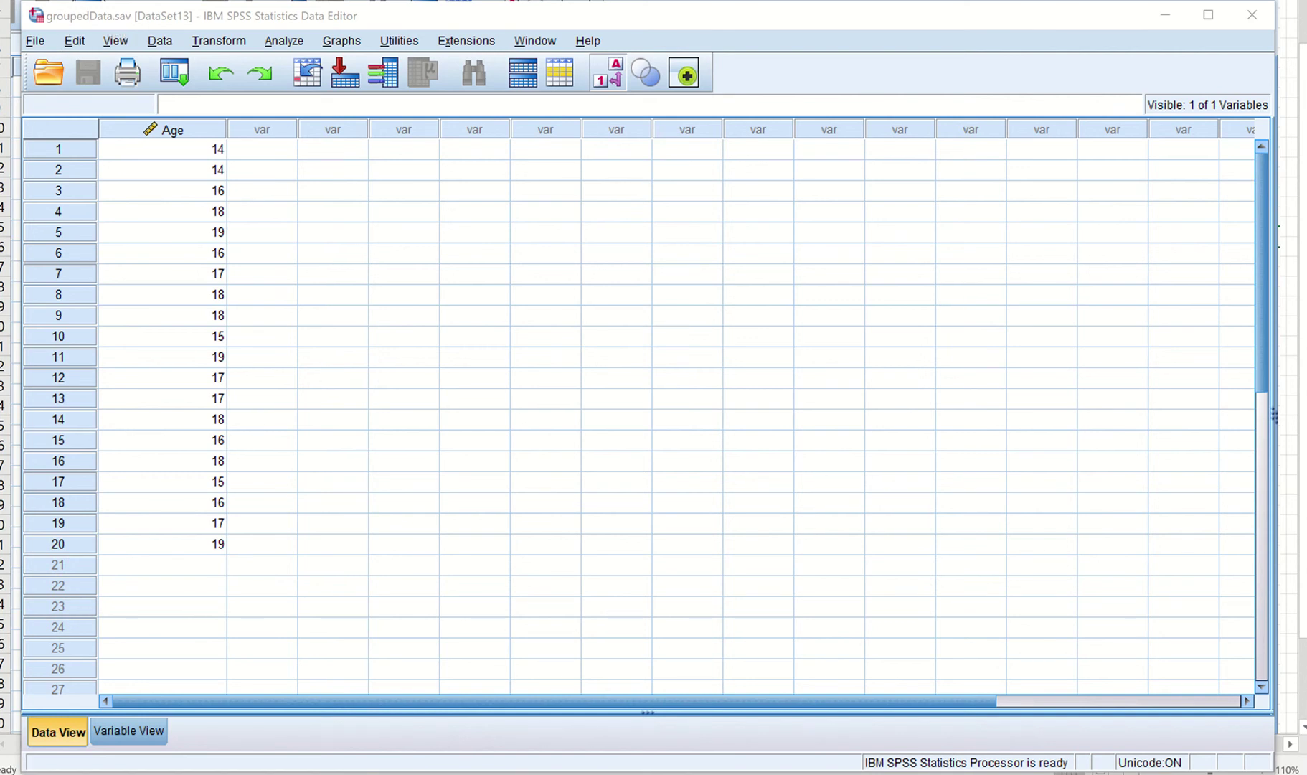
{"action": "mouse_move", "coordinate": [510, 753]}
{"action": "left_click", "coordinate": [406, 707]}
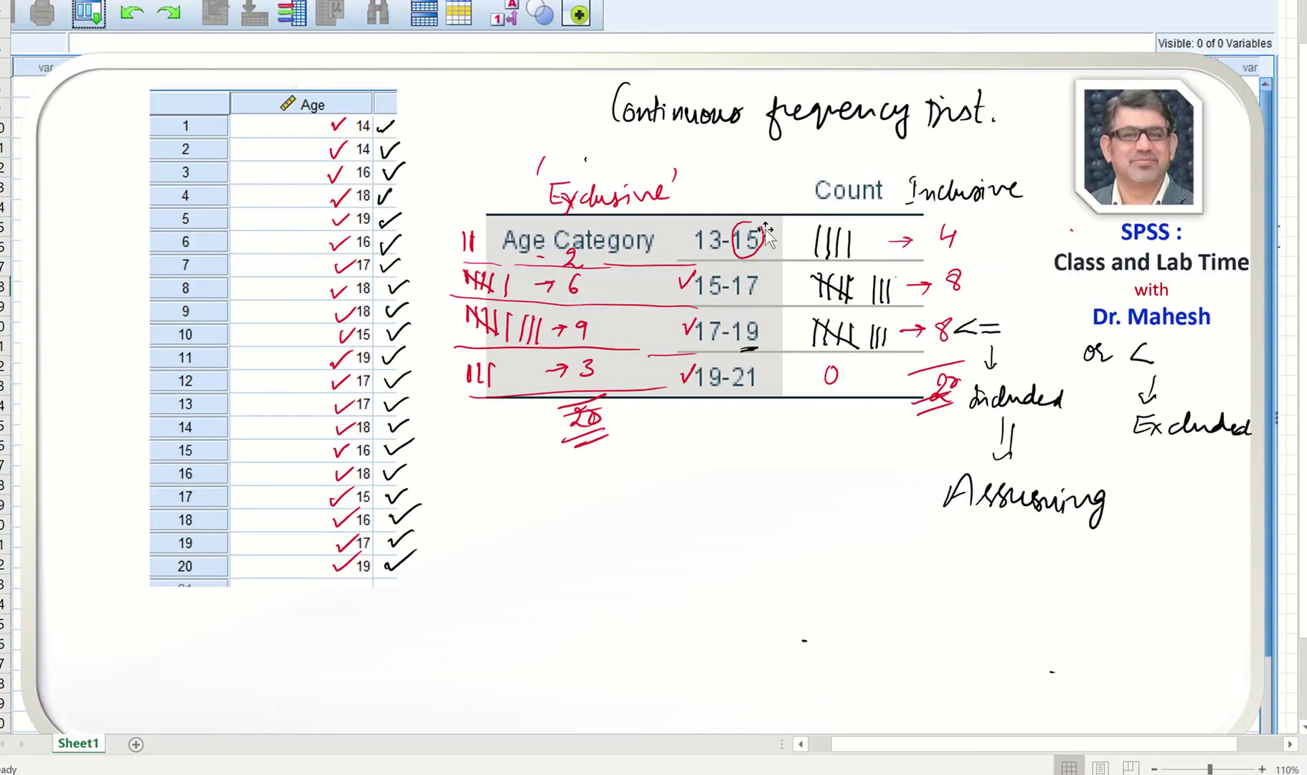
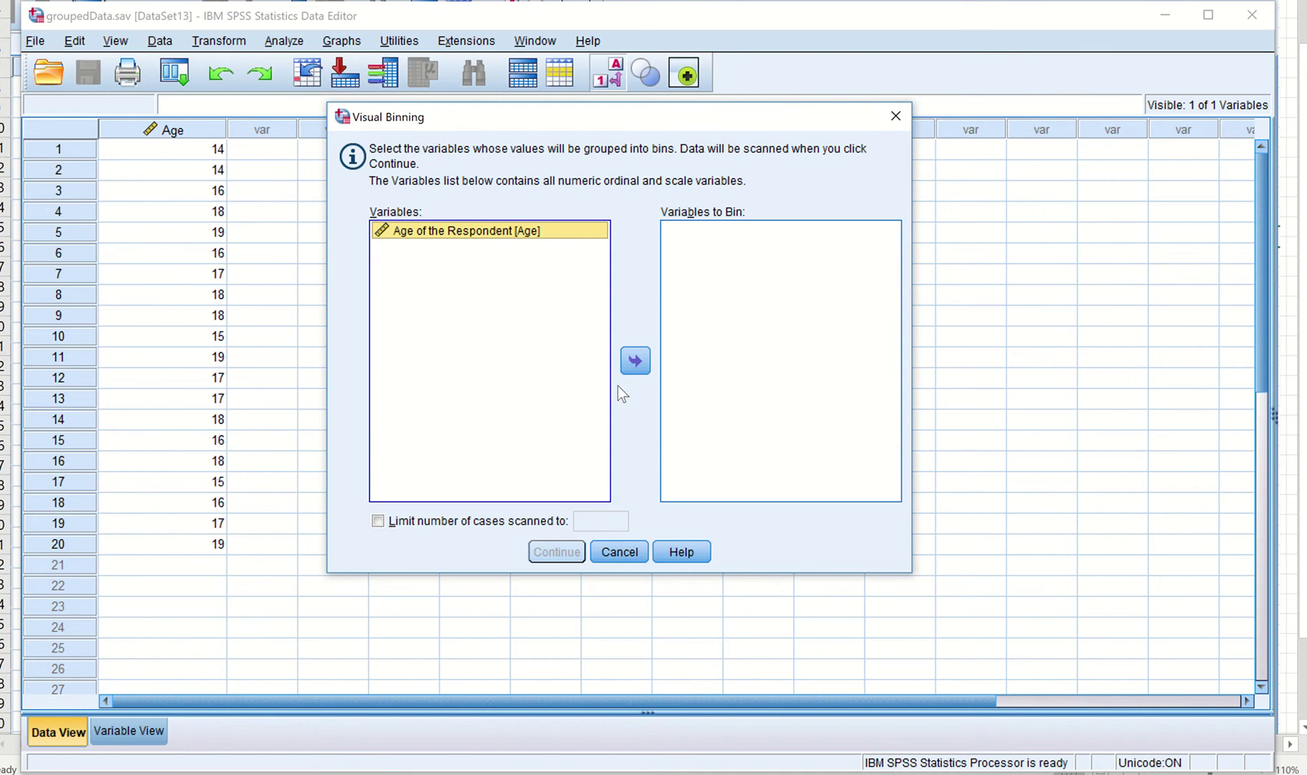
- Set up Visual Binning for Age of the Respondent, naming the binned variable AgeCate with the label "Age Category"
{"action": "left_click", "coordinate": [636, 361]}
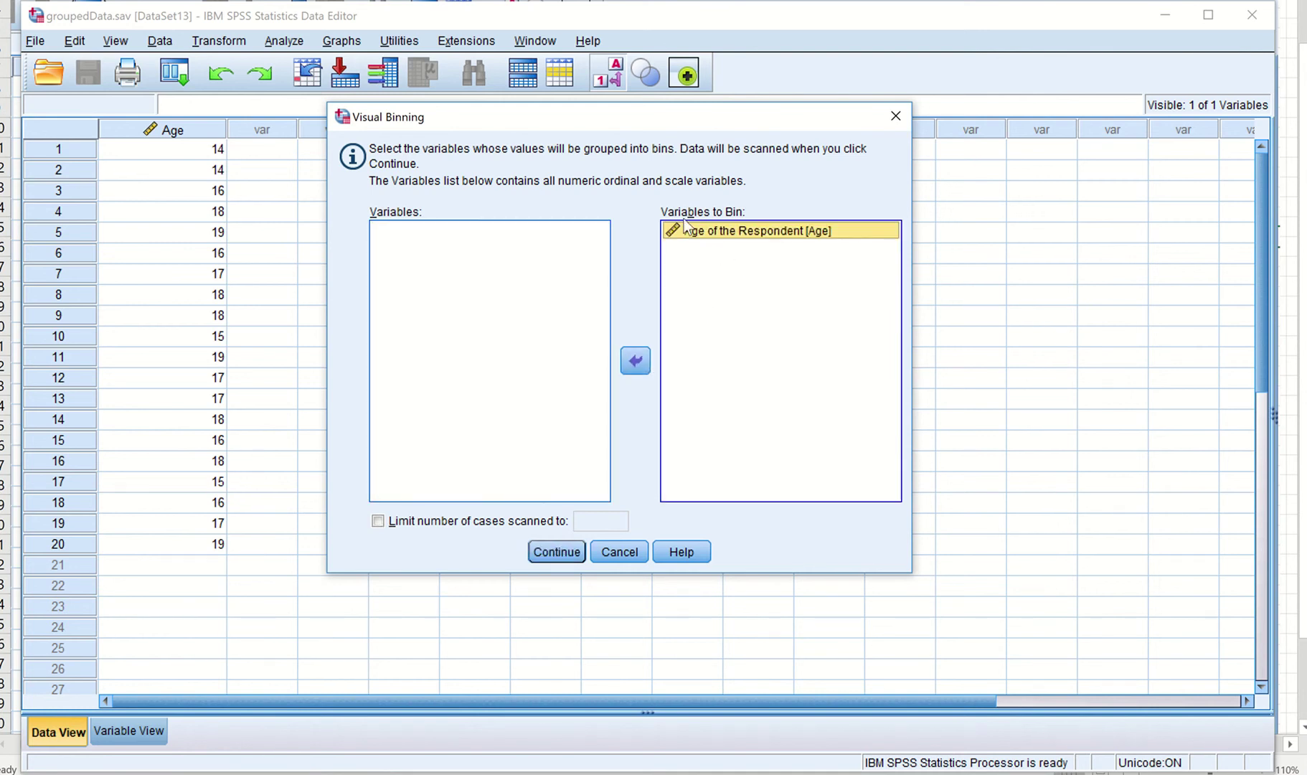
{"action": "left_click", "coordinate": [553, 558]}
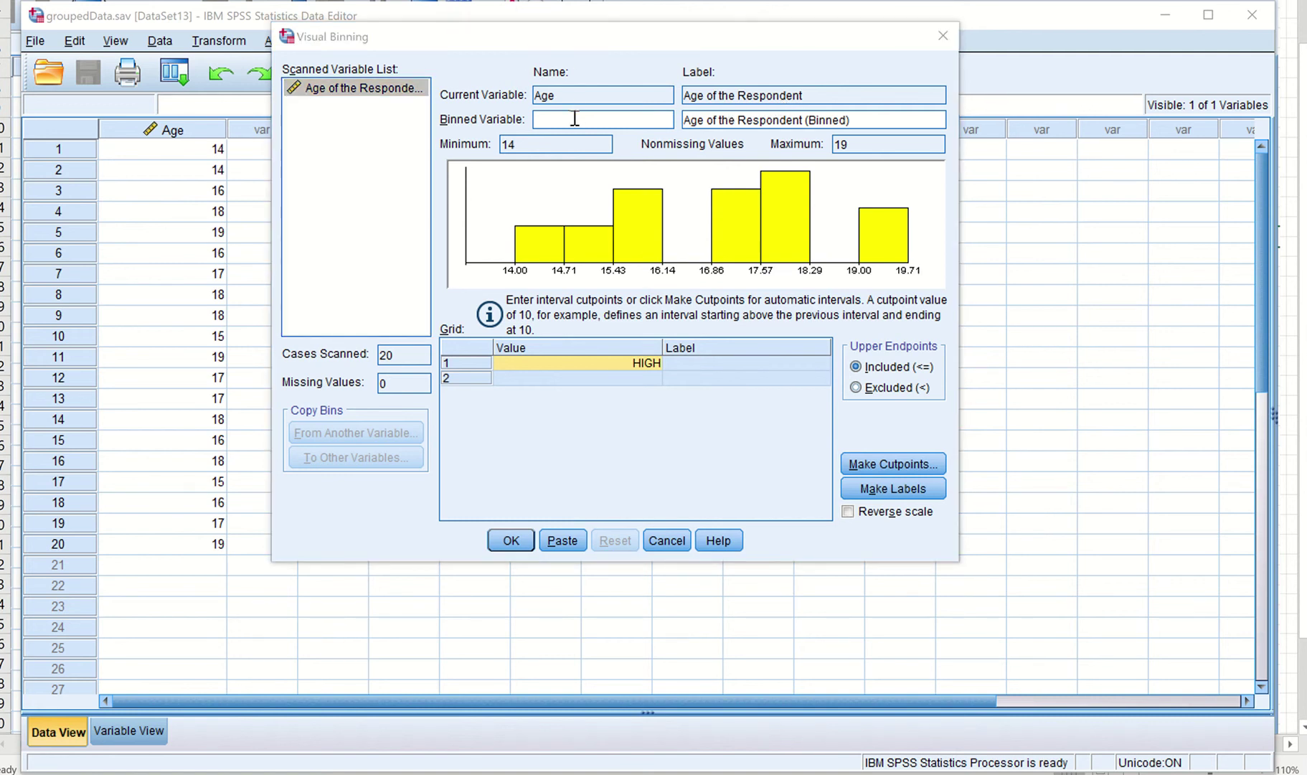
{"action": "left_click", "coordinate": [548, 120]}
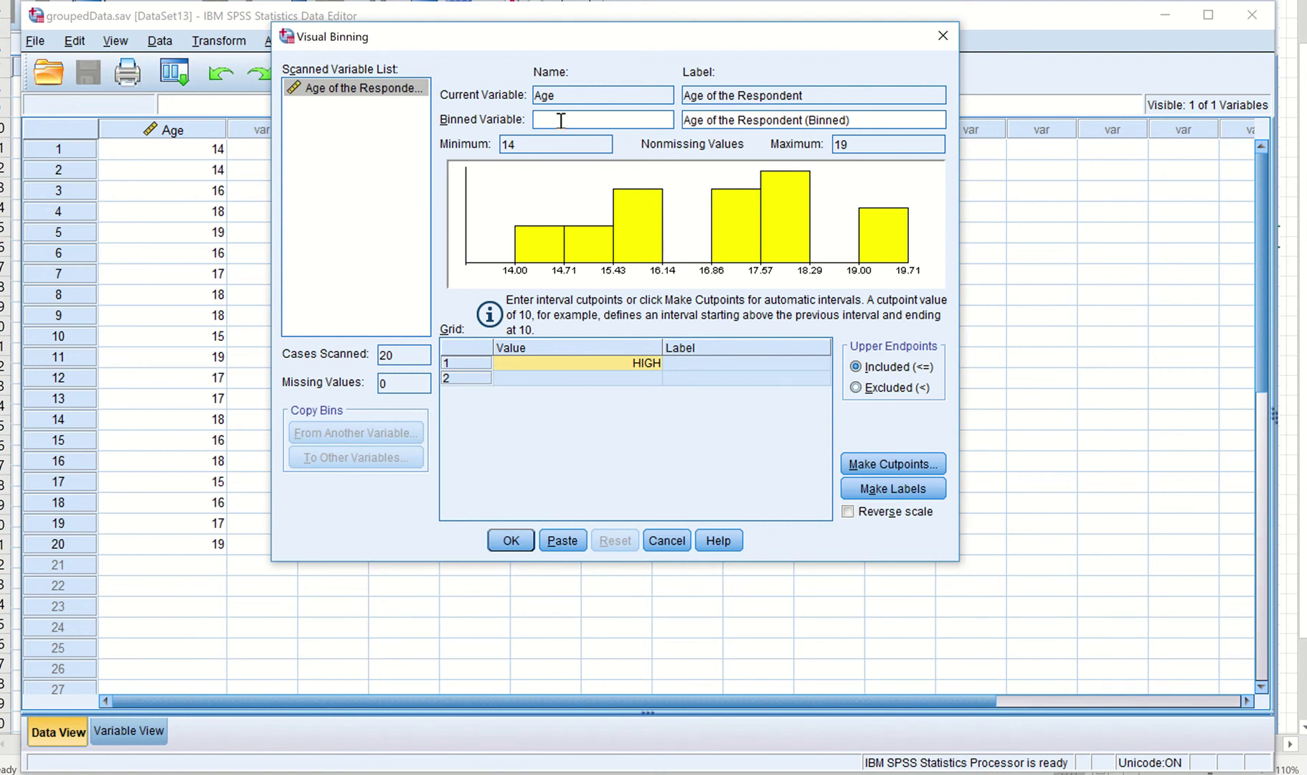
{"action": "type", "text": "AgeCate"}
{"action": "left_click_drag", "start_coordinate": [881, 117], "coordinate": [709, 122]}
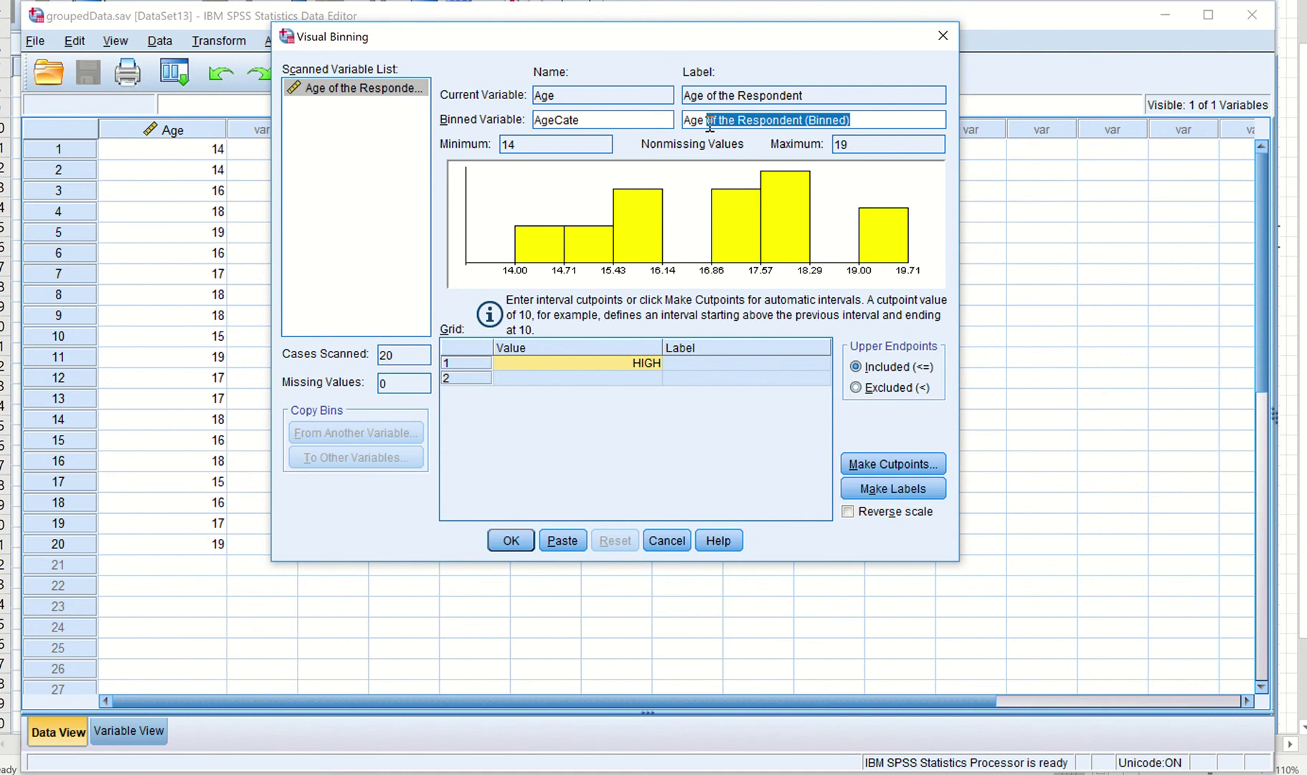
{"action": "type", "text": "Cate"}
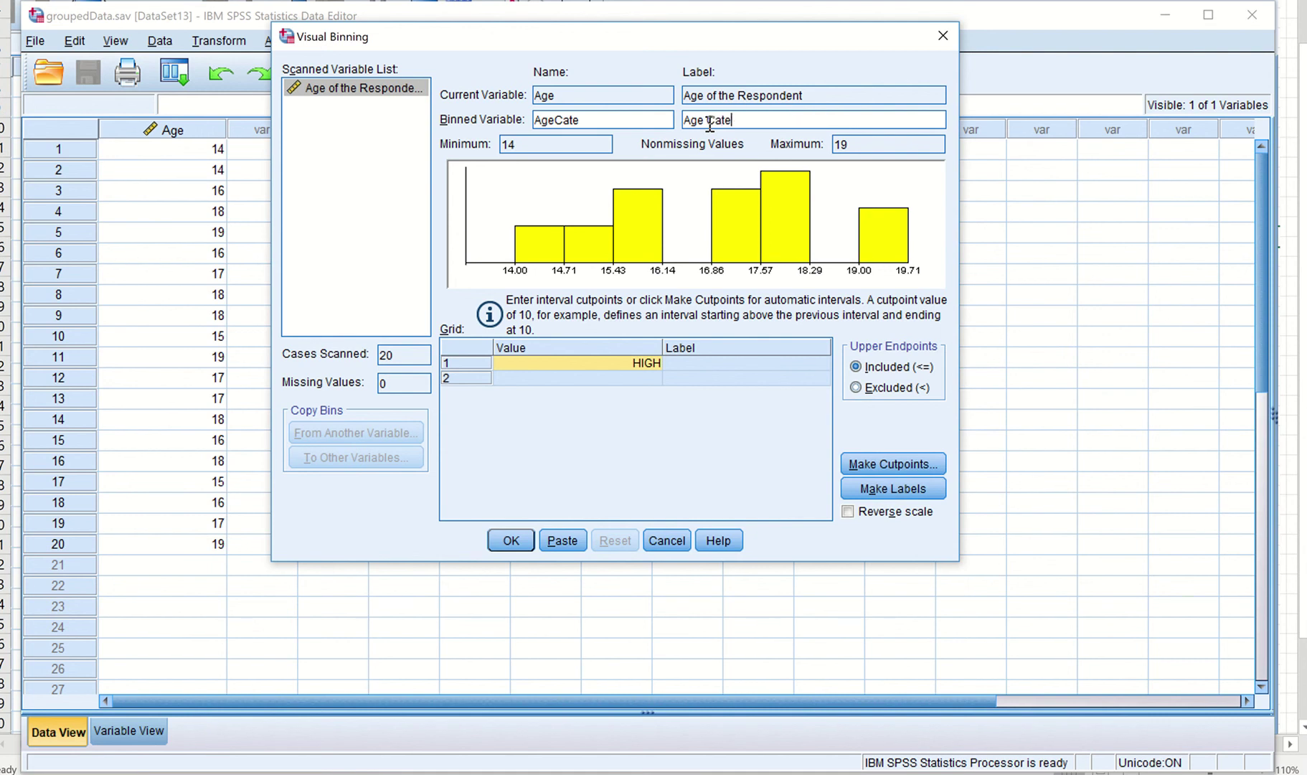
{"action": "type", "text": "gory"}
- Enter 15 and 17 as the first two cutpoint values in the Visual Binning grid
{"action": "left_click", "coordinate": [649, 378]}
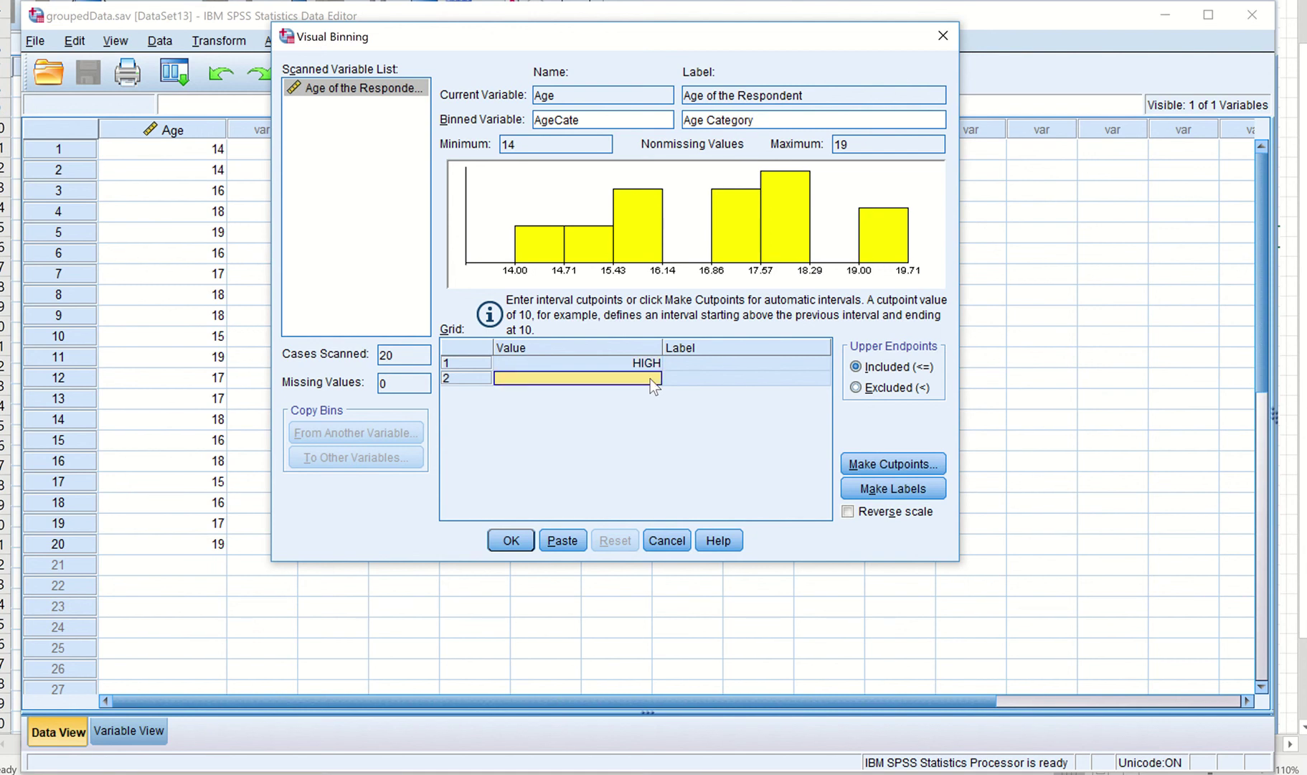
{"action": "left_click", "coordinate": [649, 378]}
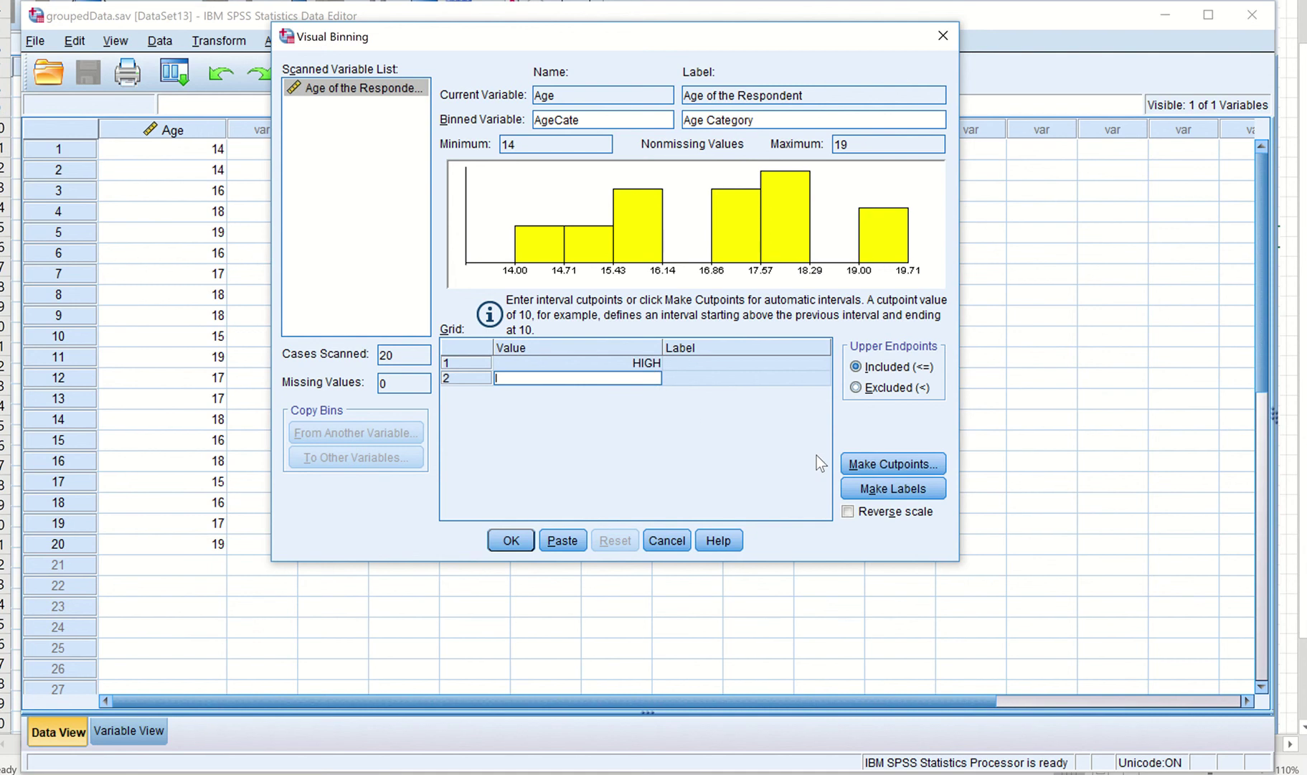
{"action": "type", "text": "15"}
{"action": "key", "text": "Return"}
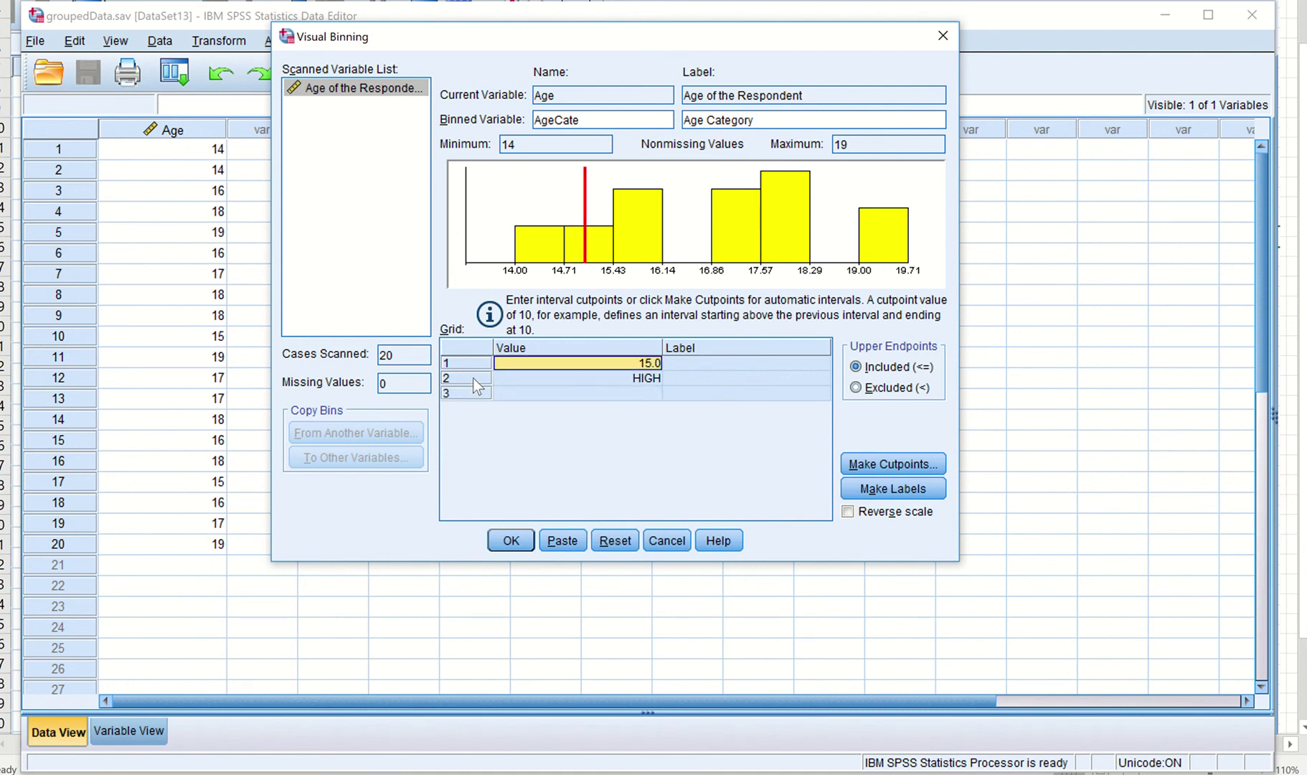
{"action": "left_click", "coordinate": [650, 393]}
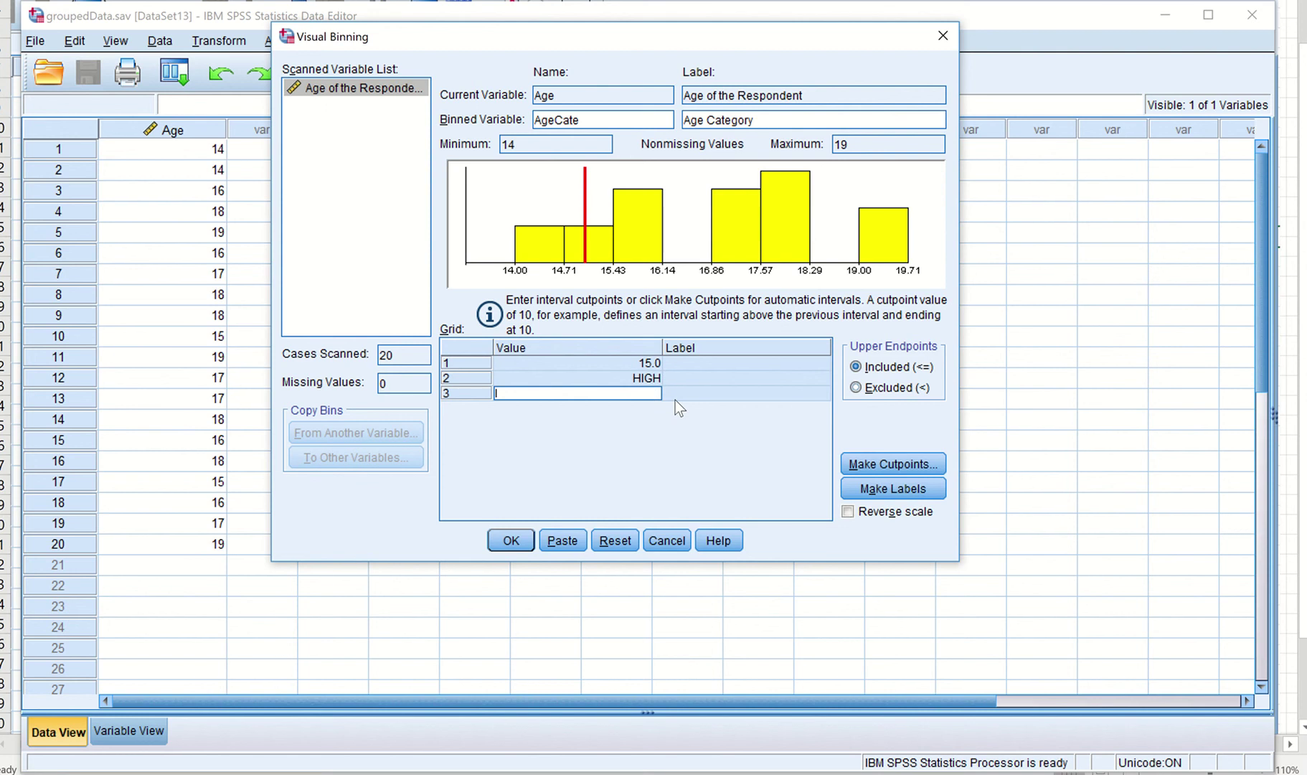
{"action": "type", "text": "17"}
{"action": "key", "text": "Return"}
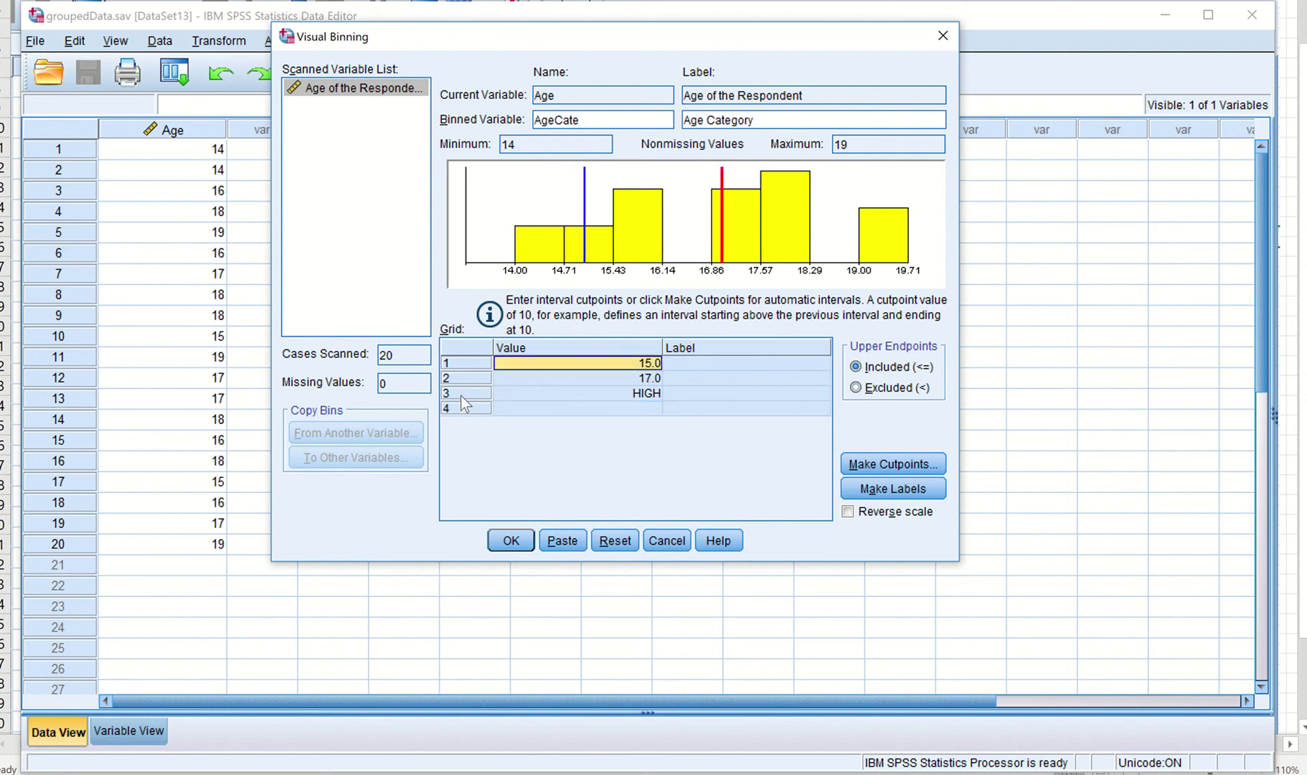
- Add 19 and 21 as further cutpoint values in the Visual Binning grid
{"action": "left_click", "coordinate": [653, 409]}
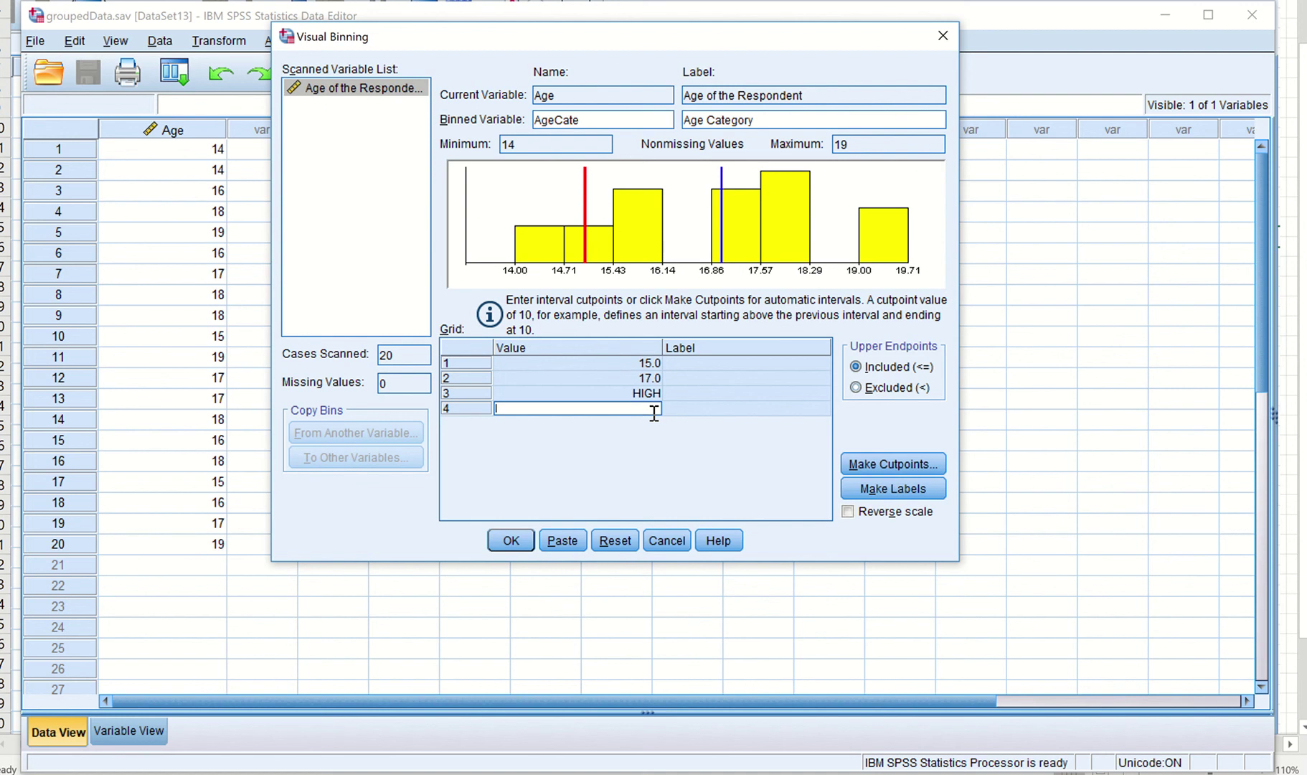
{"action": "type", "text": "19"}
{"action": "key", "text": "Return"}
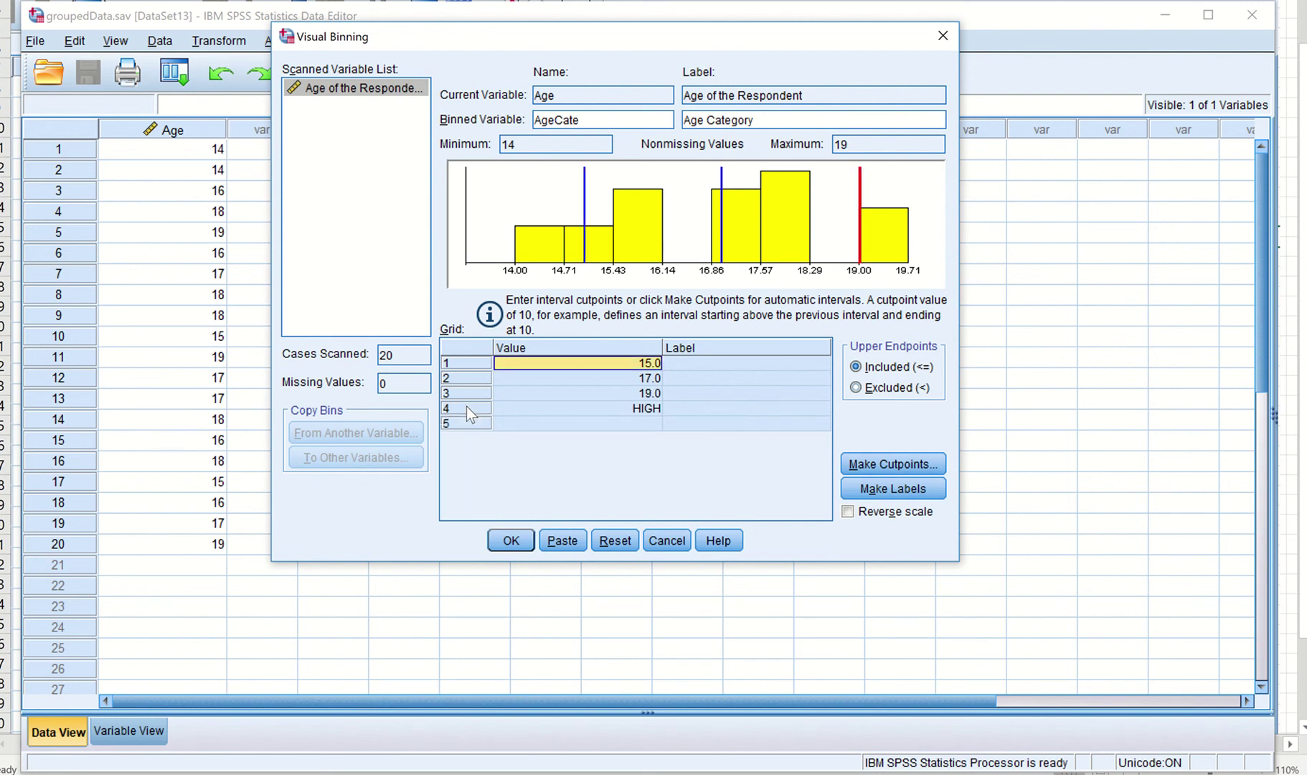
{"action": "left_click", "coordinate": [646, 422]}
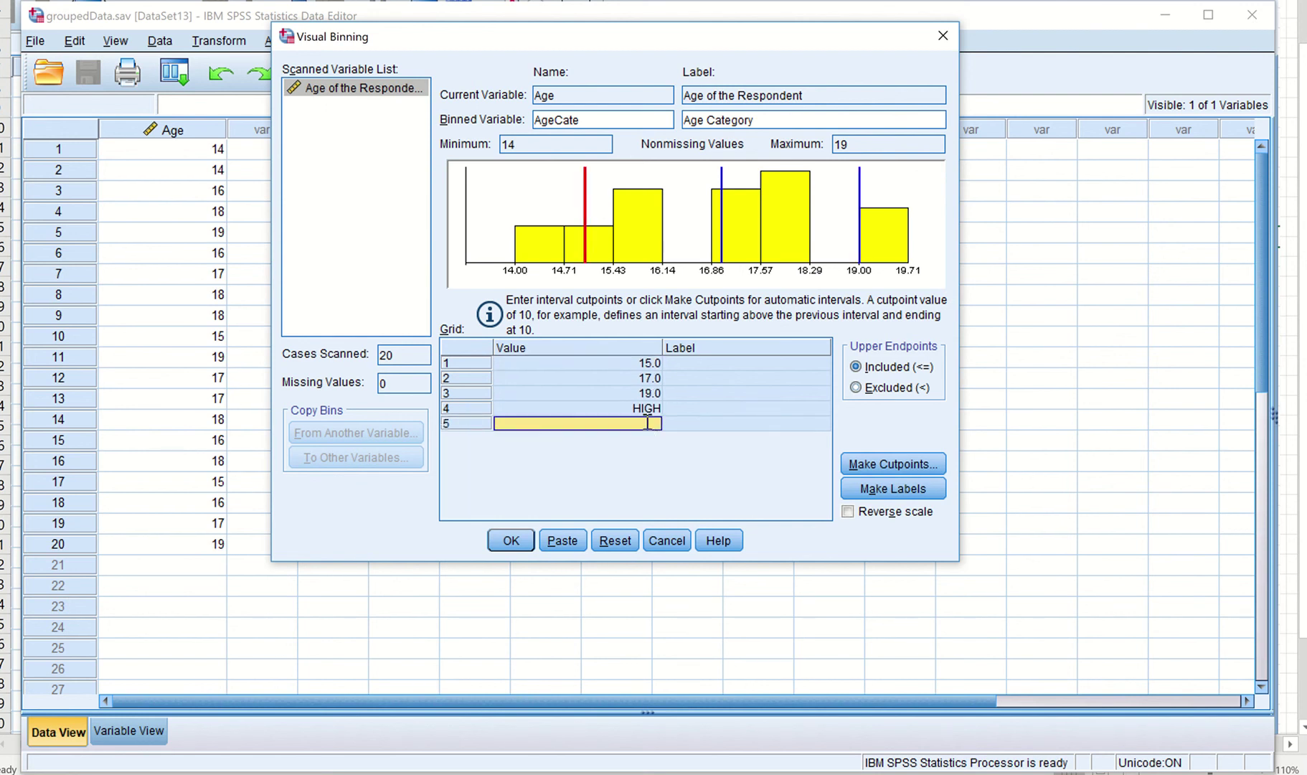
{"action": "left_click", "coordinate": [648, 423]}
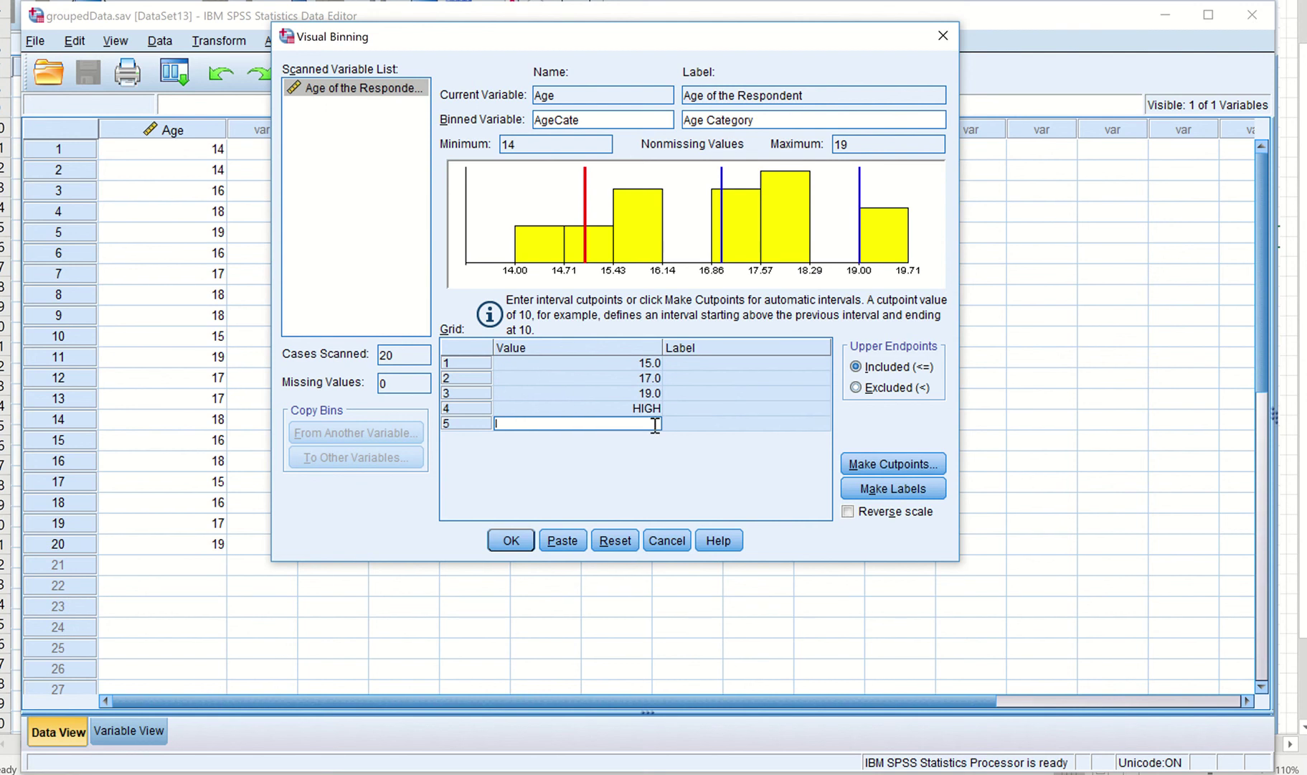
{"action": "type", "text": "21"}
{"action": "key", "text": "Return"}
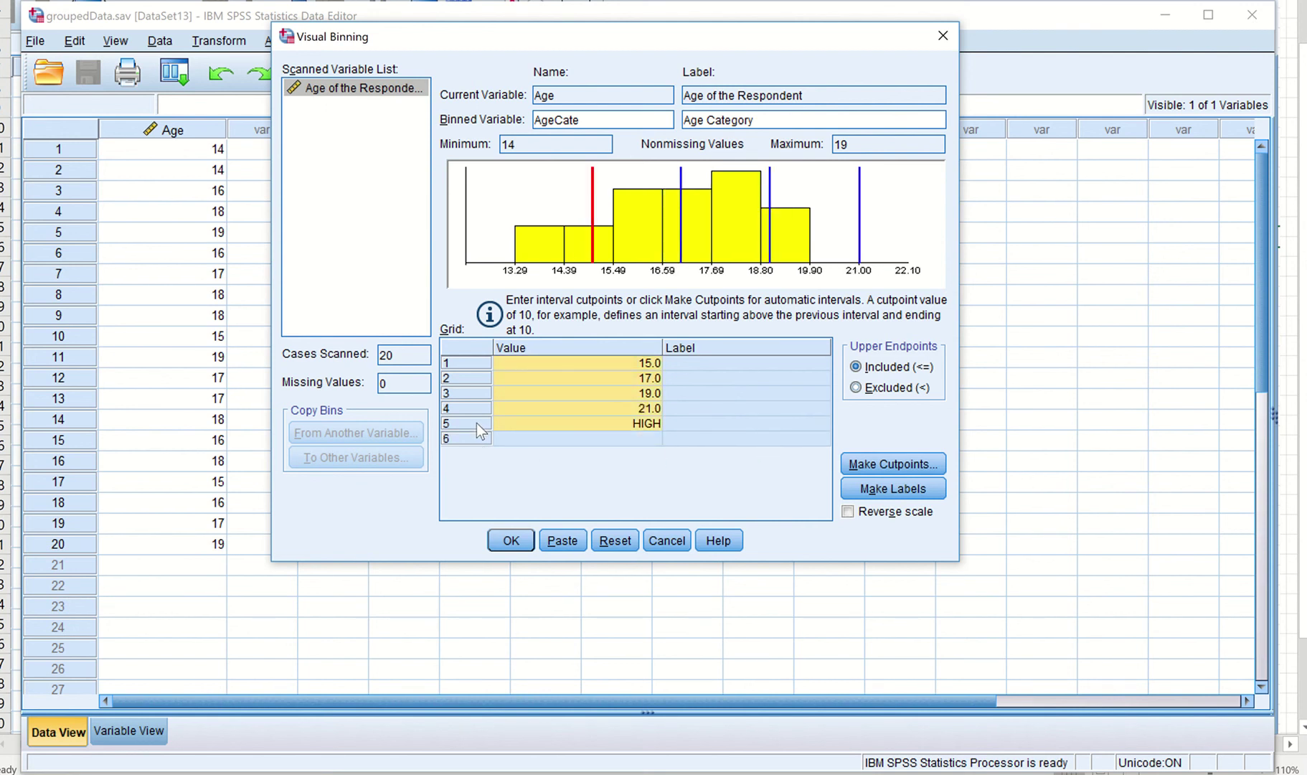
- Check the class intervals of the handwritten continuous frequency distribution in Excel and return to Visual Binning in SPSS
{"action": "mouse_move", "coordinate": [570, 773]}
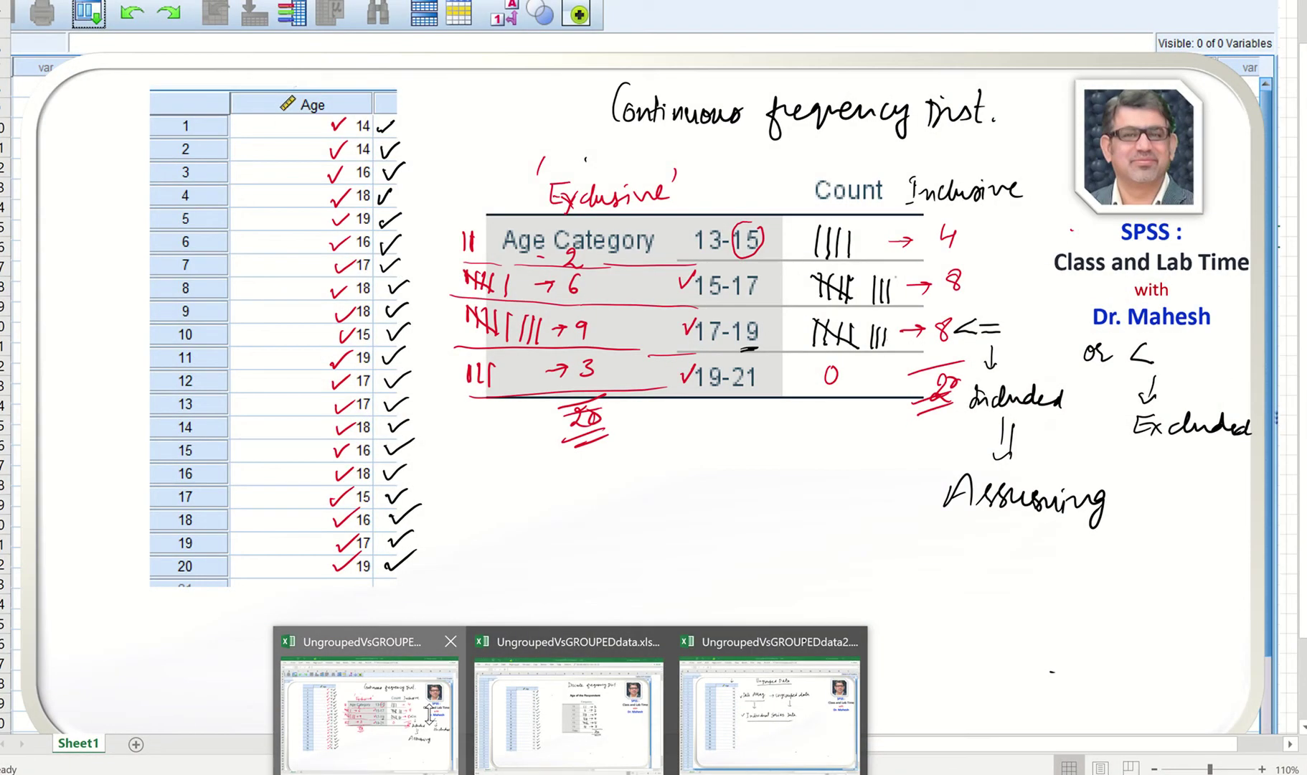
{"action": "left_click", "coordinate": [431, 718]}
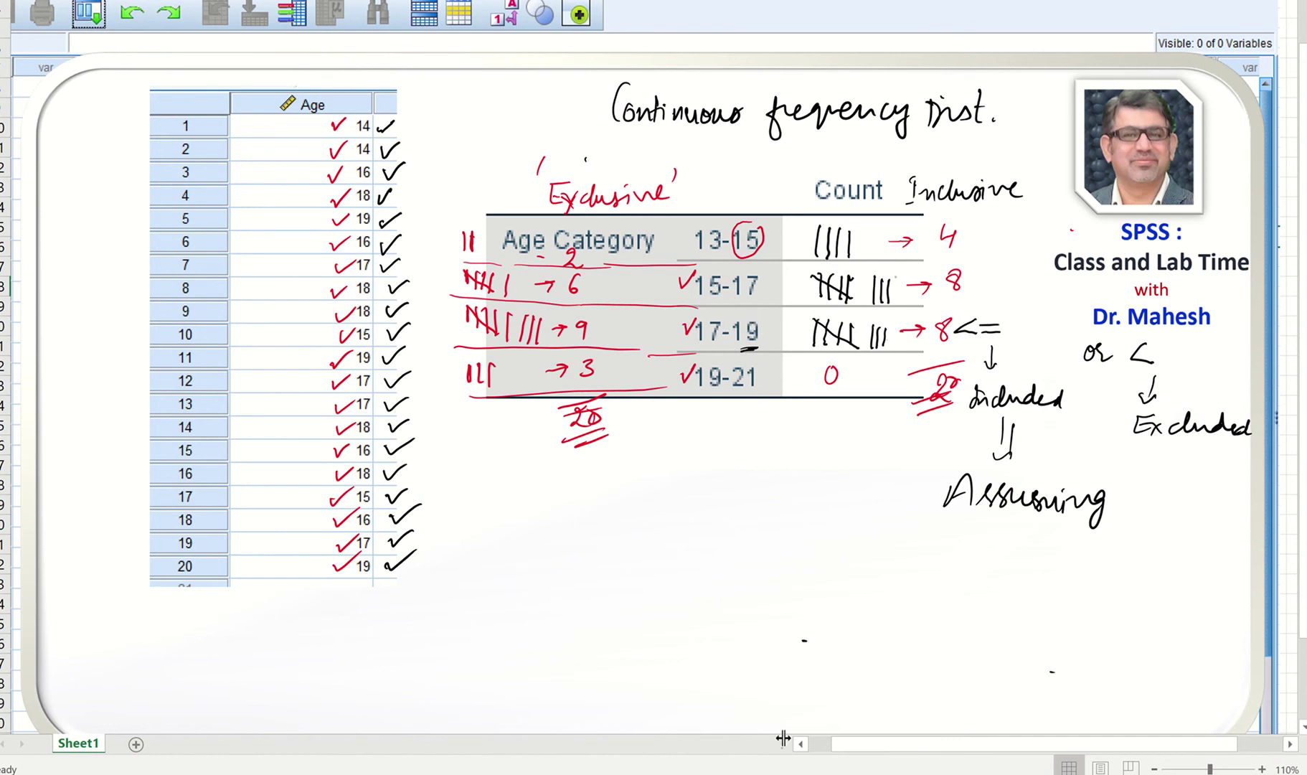
{"action": "mouse_move", "coordinate": [773, 774]}
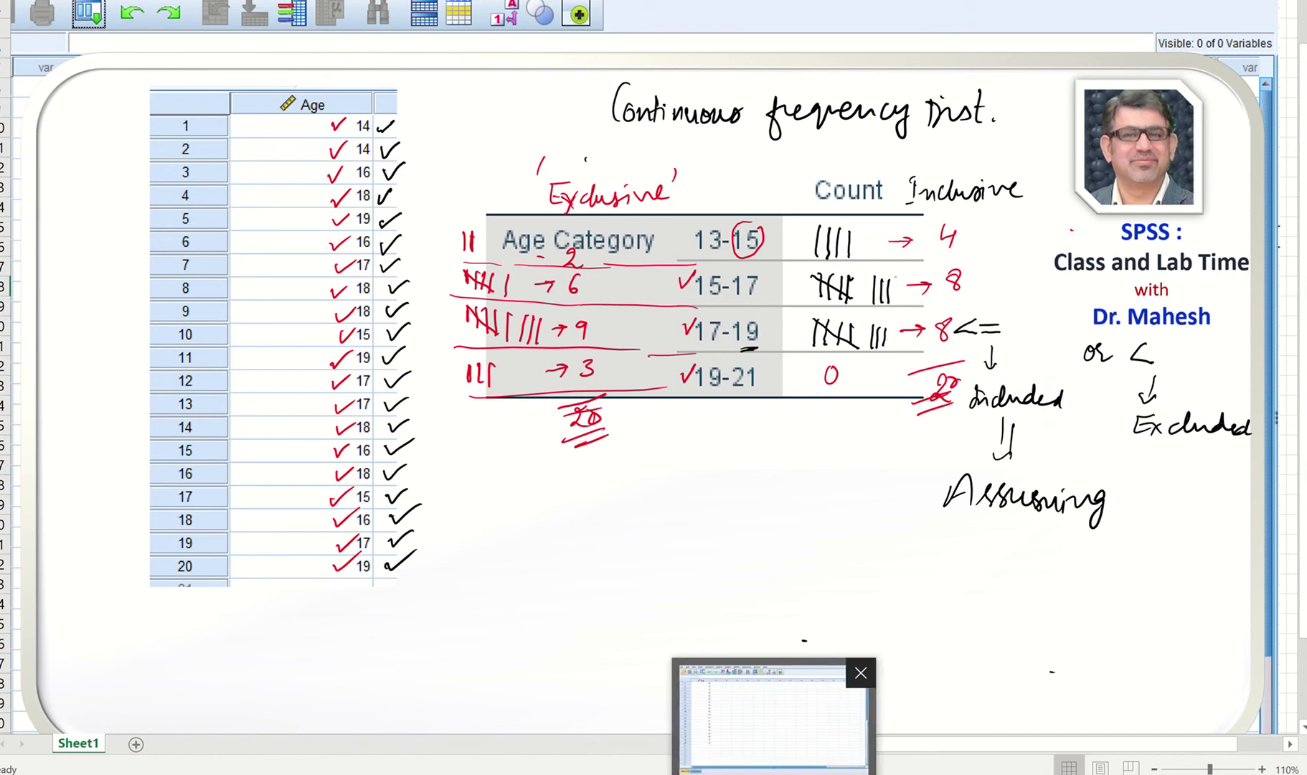
{"action": "left_click", "coordinate": [752, 733]}
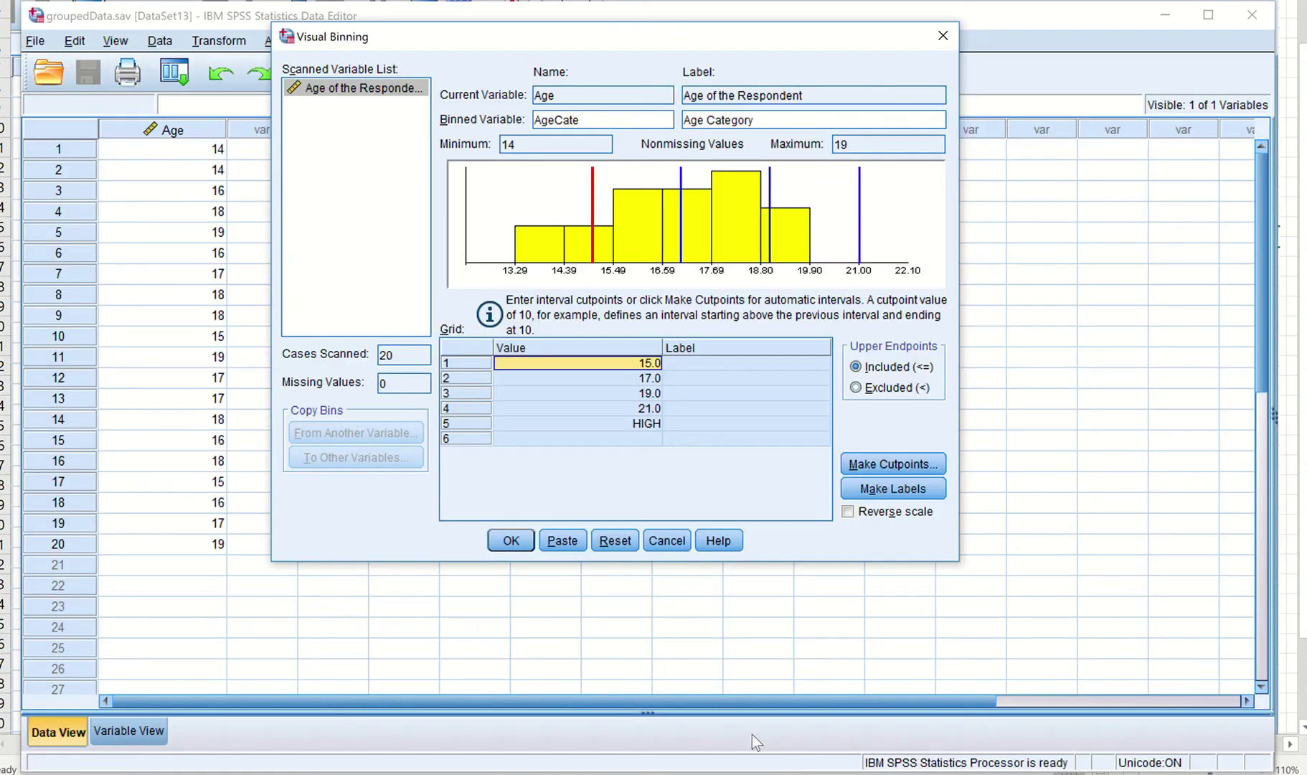
- Label the 15.0 bin "13-15" and set the upper endpoints to Excluded (<)
{"action": "left_click", "coordinate": [710, 366]}
{"action": "left_click", "coordinate": [707, 364]}
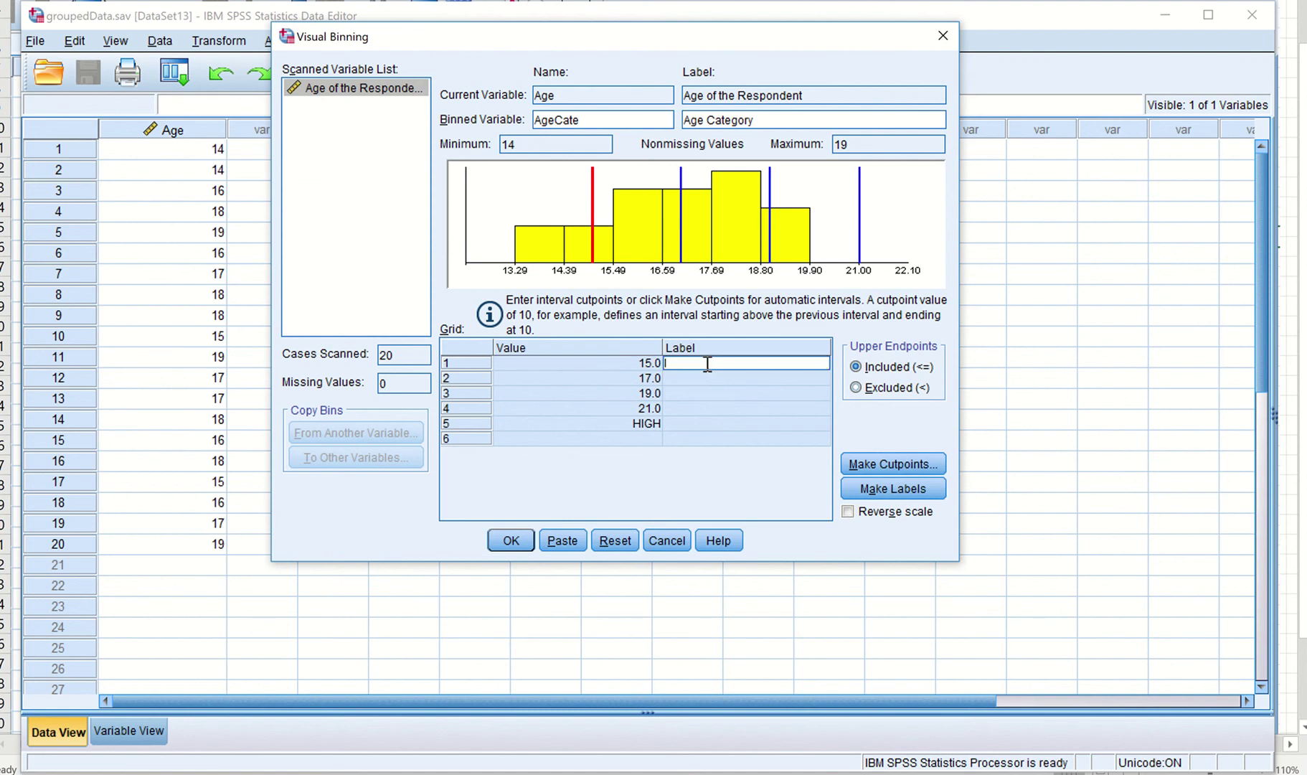
{"action": "type", "text": "13-15"}
{"action": "left_click", "coordinate": [856, 388]}
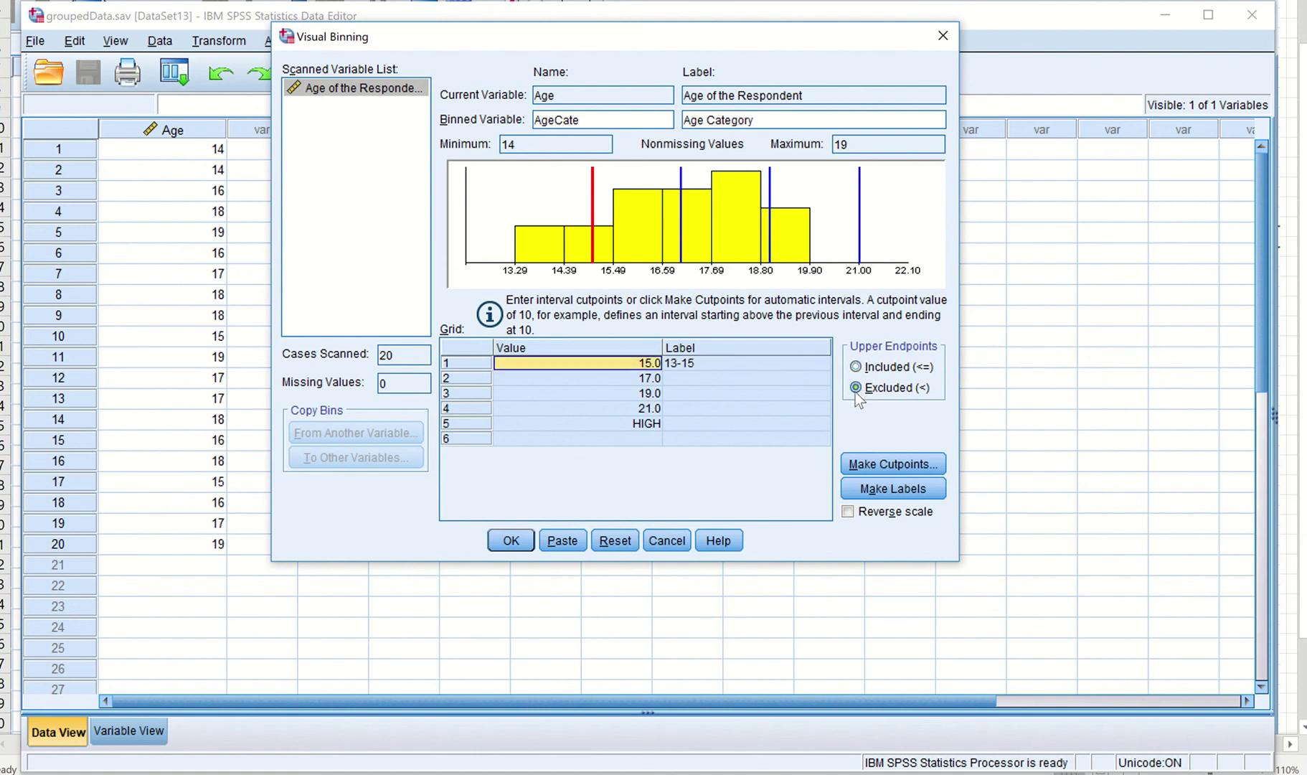
- Label the 17.0, 19.0 and 21.0 bins "15-17", "17-19" and "19-21"
{"action": "left_click", "coordinate": [684, 380]}
{"action": "type", "text": "1"}
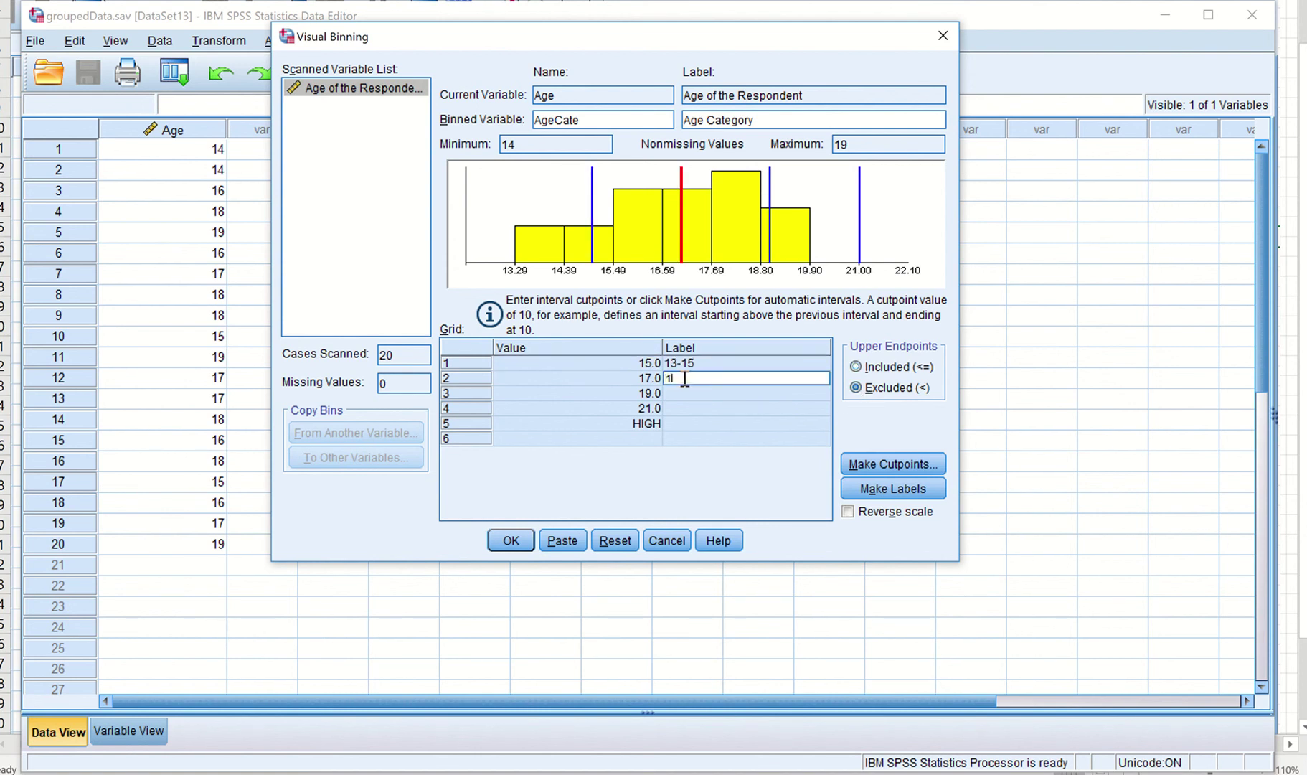
{"action": "type", "text": "5-17"}
{"action": "left_click", "coordinate": [688, 391]}
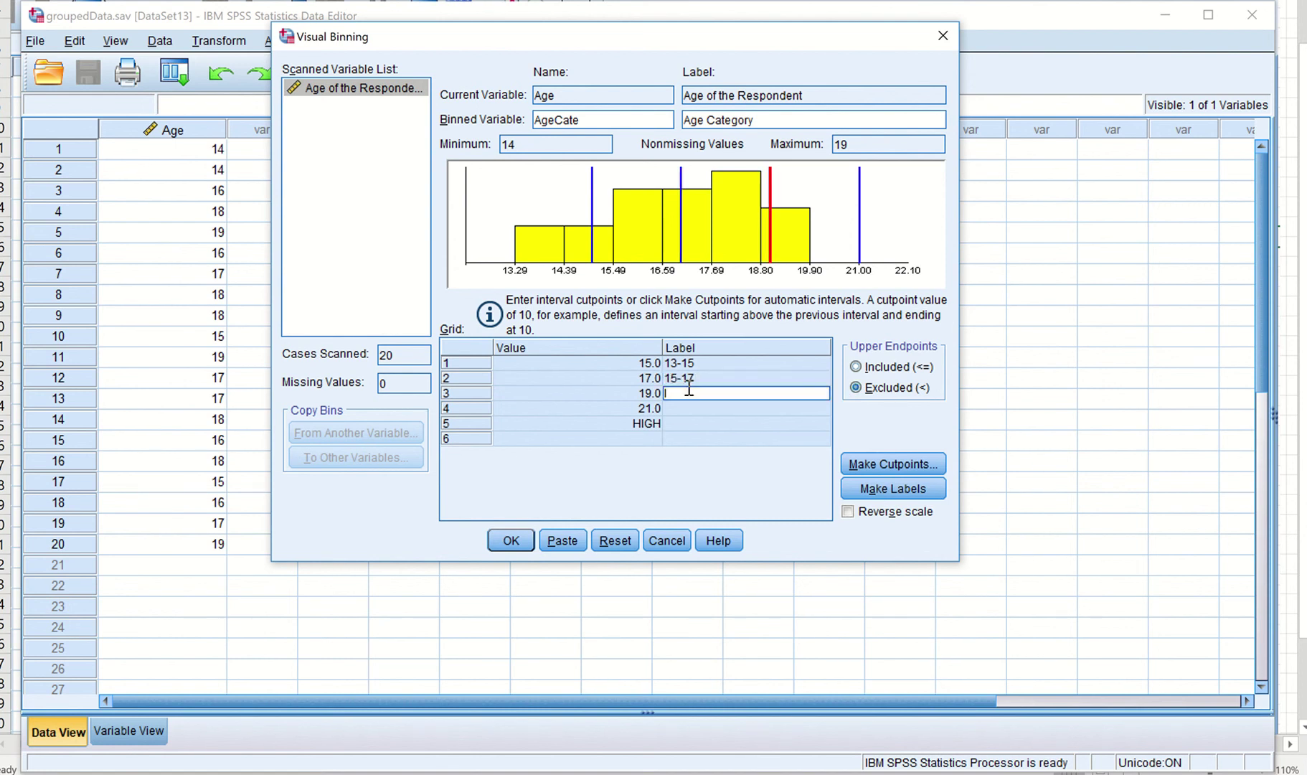
{"action": "type", "text": "17-19"}
{"action": "left_click", "coordinate": [730, 409]}
{"action": "left_click", "coordinate": [731, 408]}
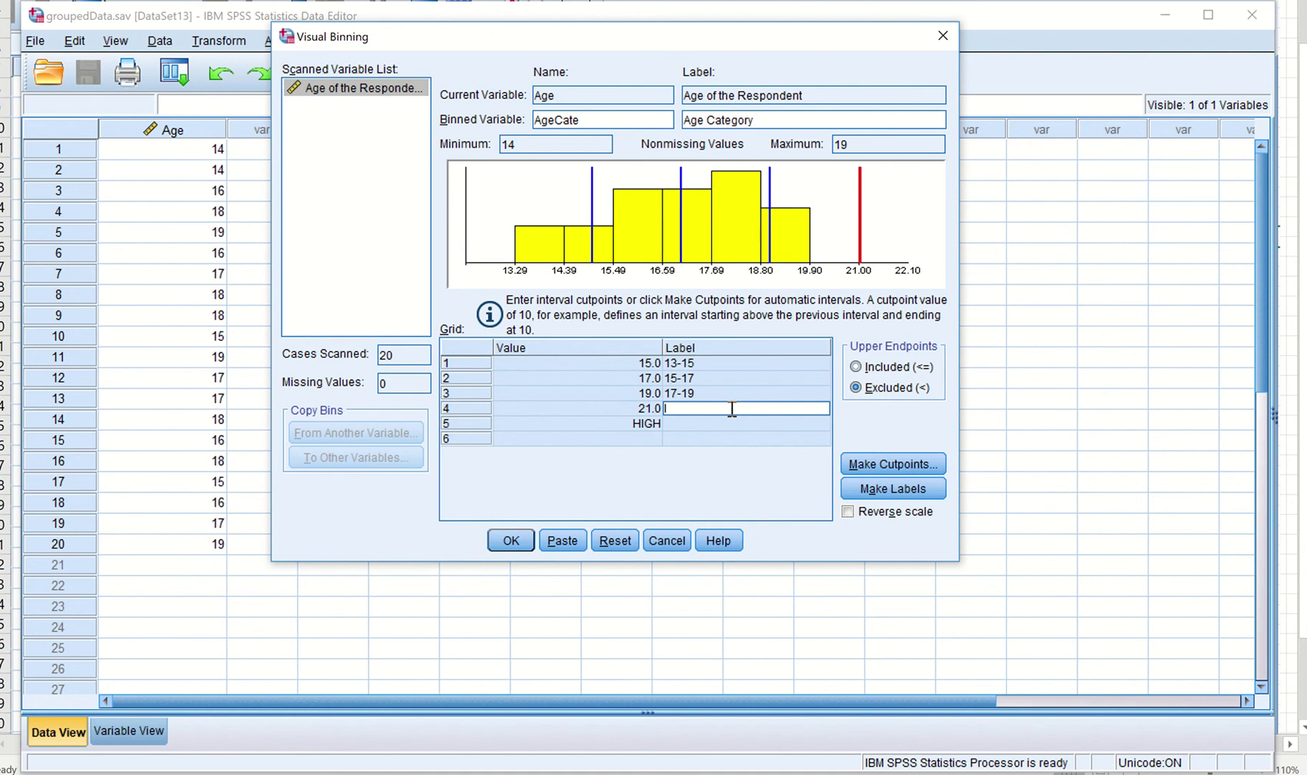
{"action": "type", "text": "19-21"}
- Run the binning to create the AgeCate variable and minimize the output window
{"action": "left_click", "coordinate": [513, 549]}
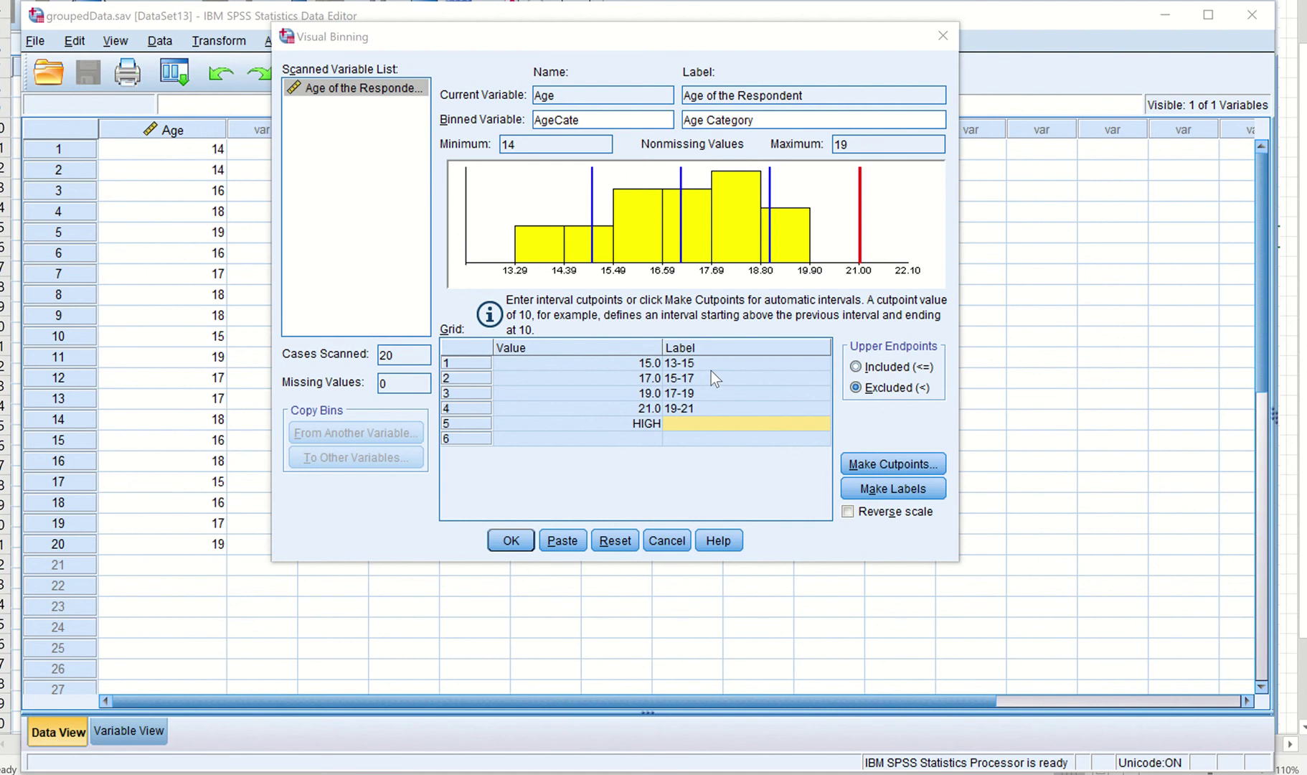
{"action": "left_click", "coordinate": [511, 540]}
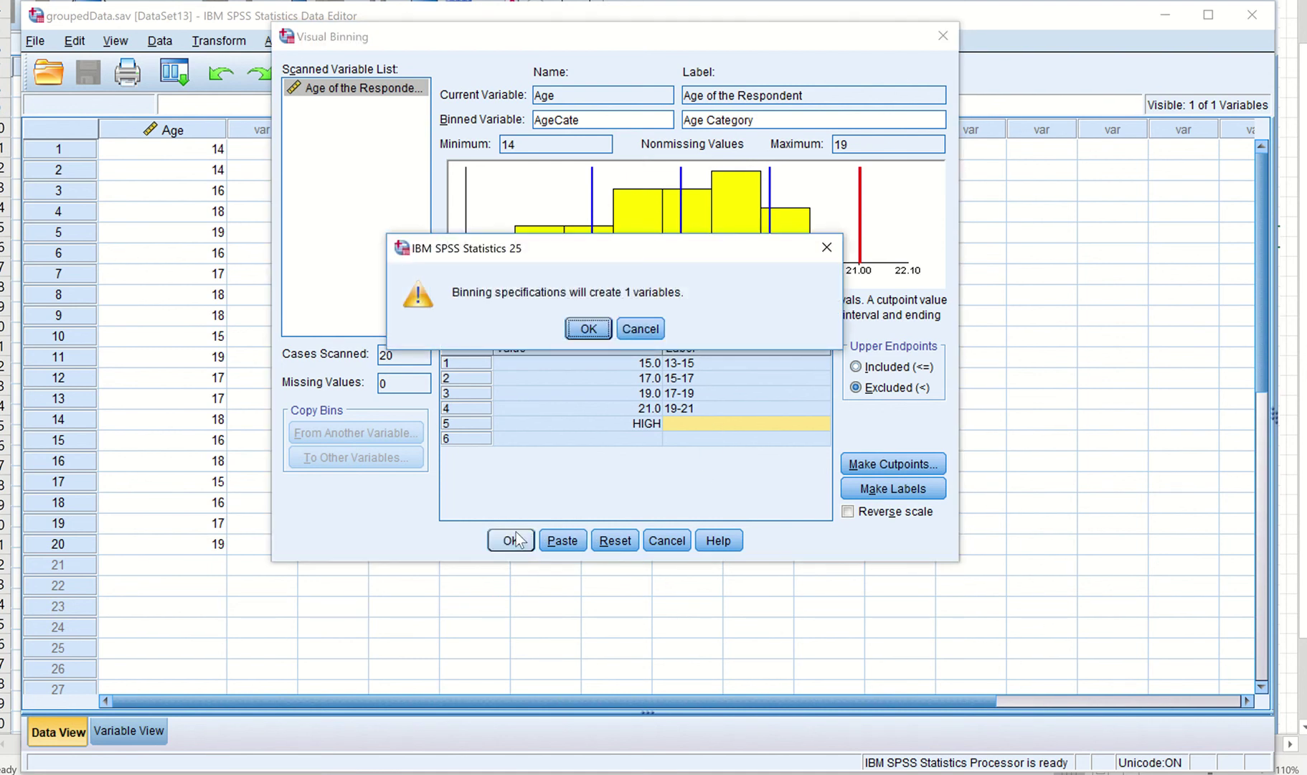
{"action": "left_click", "coordinate": [588, 329]}
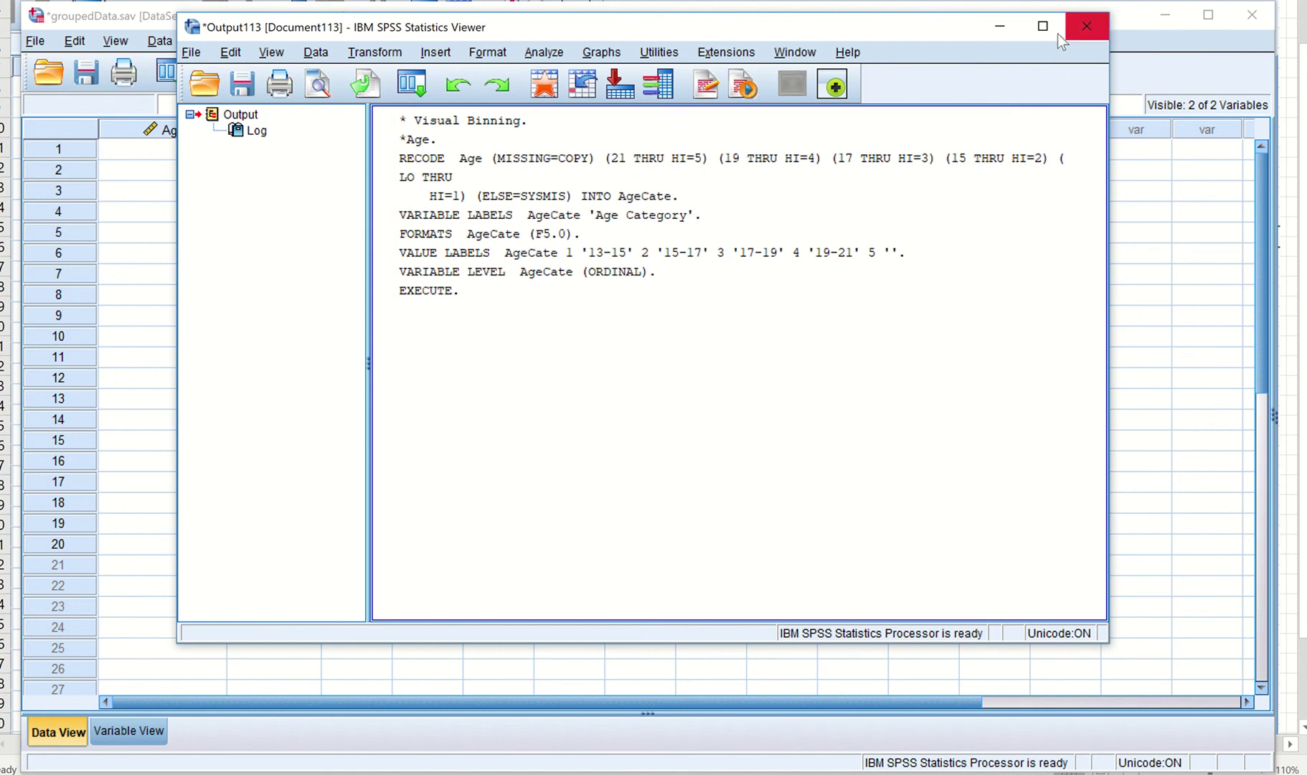
{"action": "left_click", "coordinate": [1004, 30]}
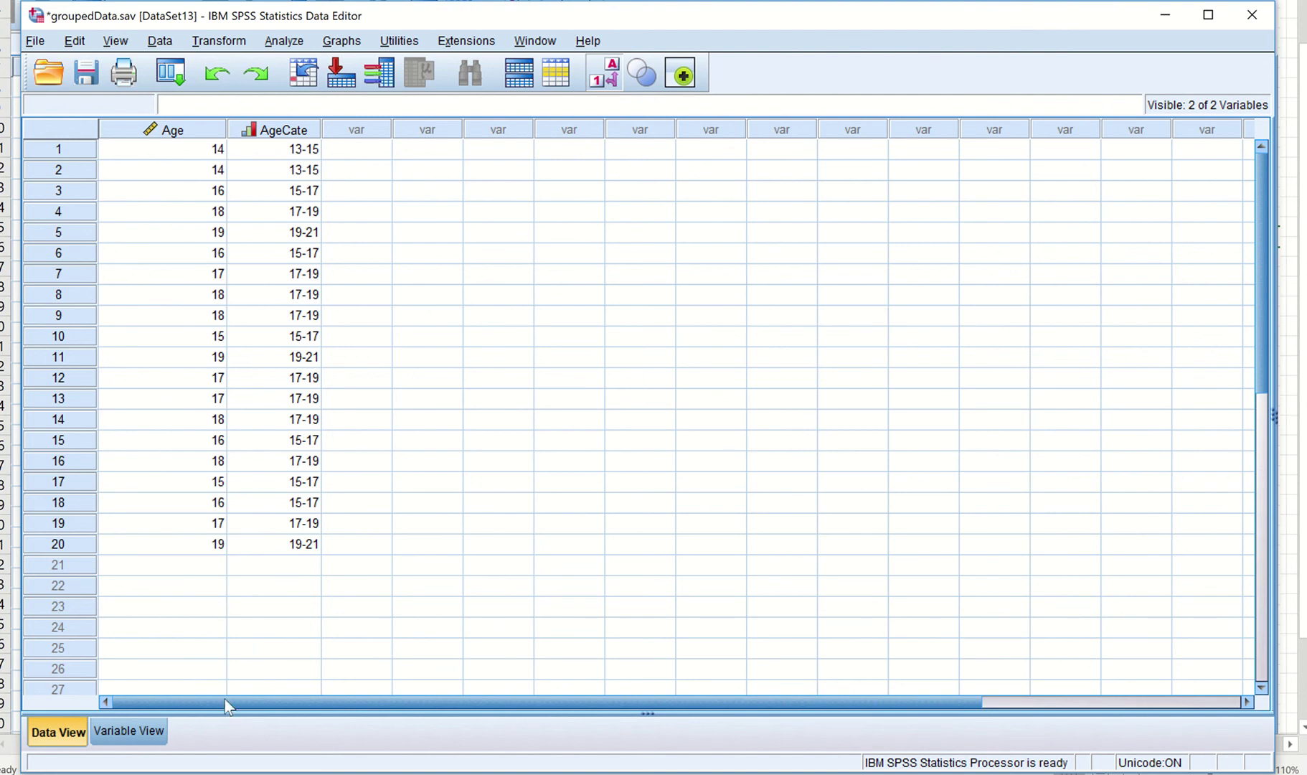
- Remove the empty label for value 5 from the value labels of AgeCate
{"action": "left_click", "coordinate": [139, 725]}
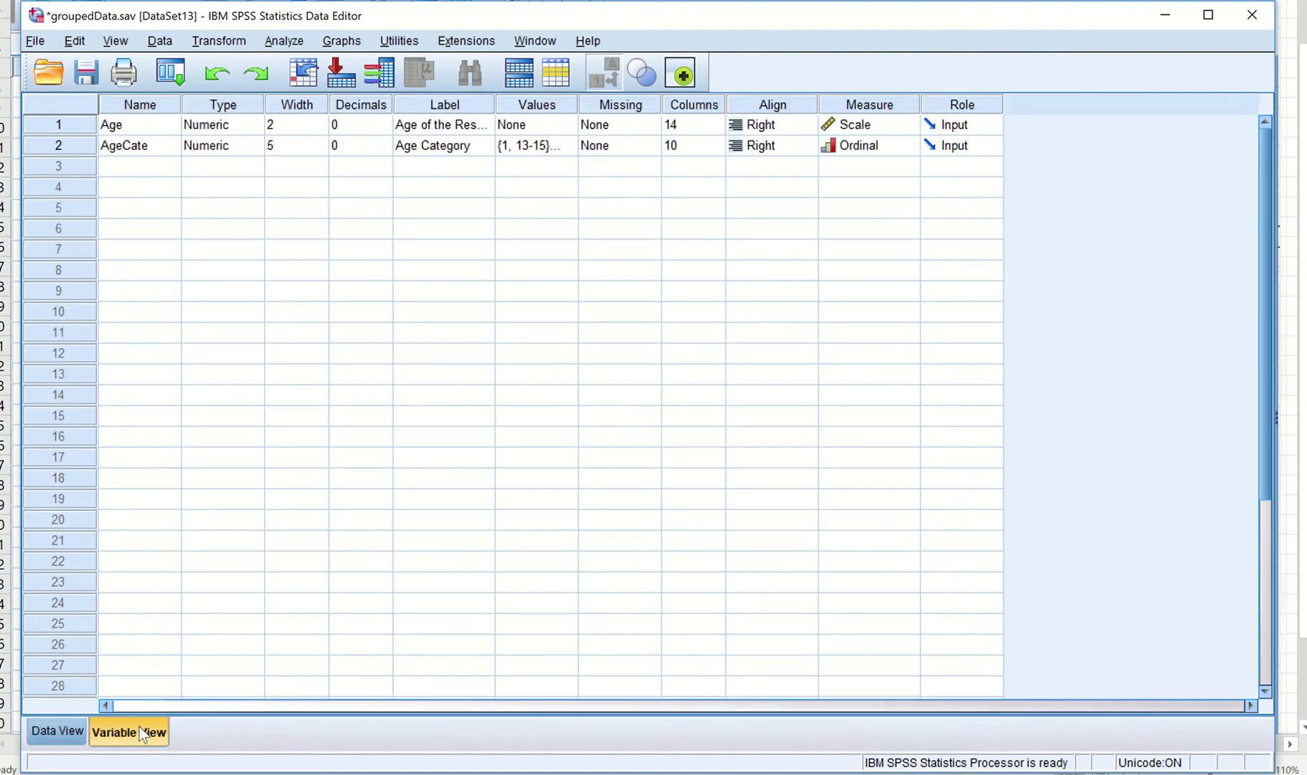
{"action": "double_click", "coordinate": [571, 149]}
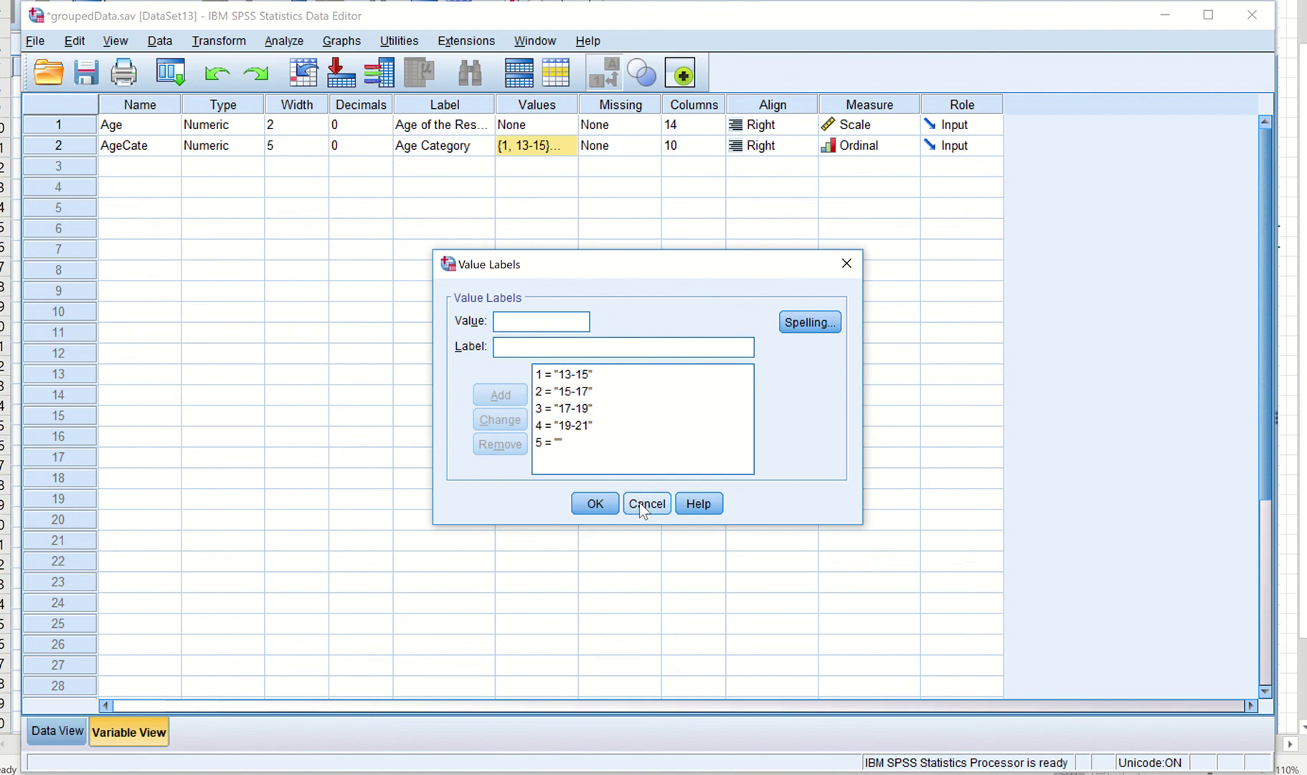
{"action": "left_click", "coordinate": [548, 441]}
{"action": "left_click", "coordinate": [507, 444]}
{"action": "left_click", "coordinate": [606, 505]}
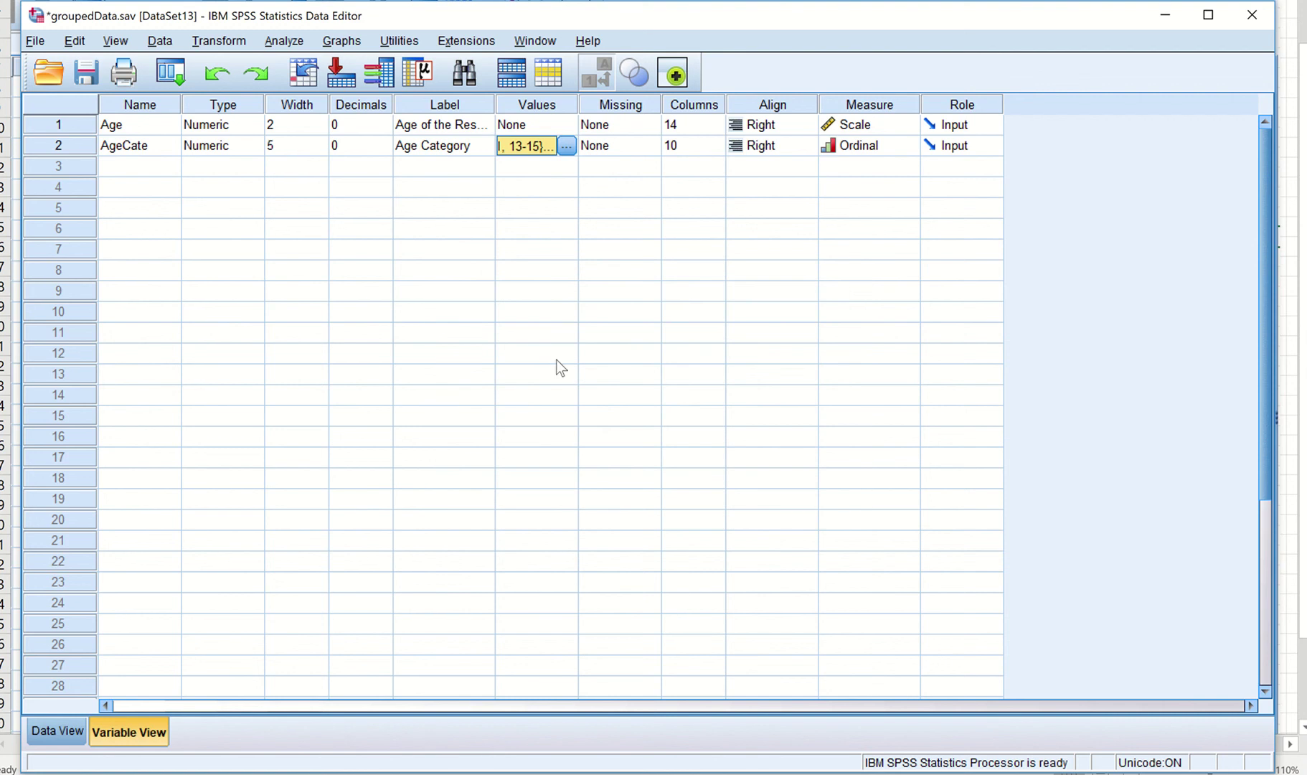
- Show the data values and compare the AgeCate categories with the handwritten continuous frequency distribution in Excel
{"action": "left_click", "coordinate": [56, 732]}
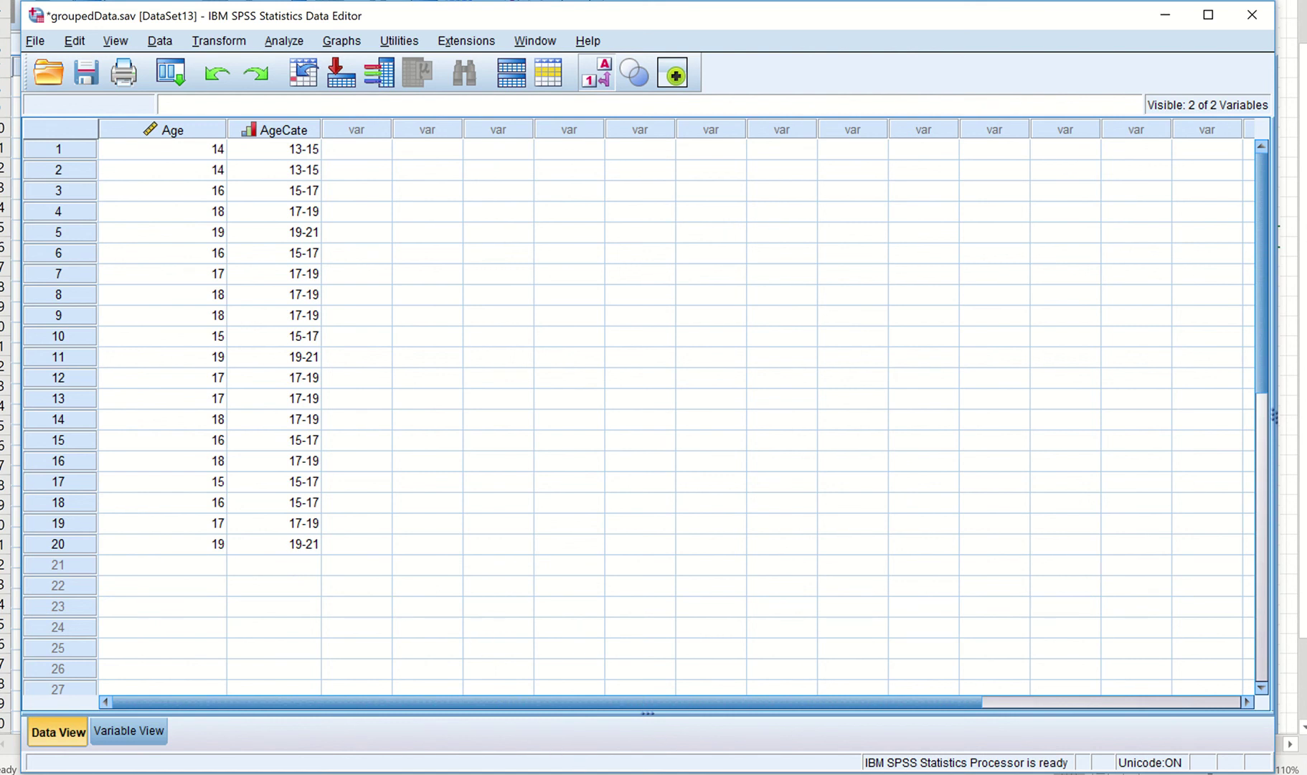
{"action": "mouse_move", "coordinate": [543, 773]}
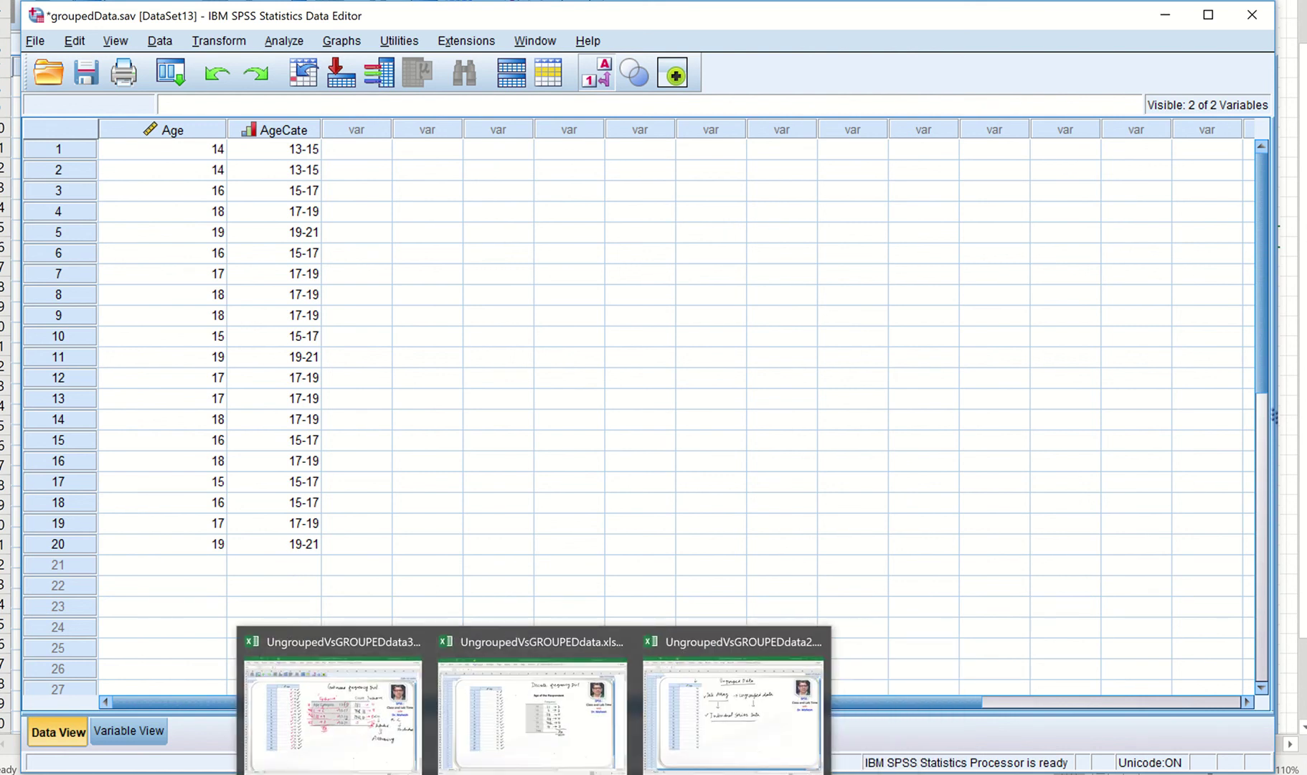
{"action": "left_click", "coordinate": [375, 726]}
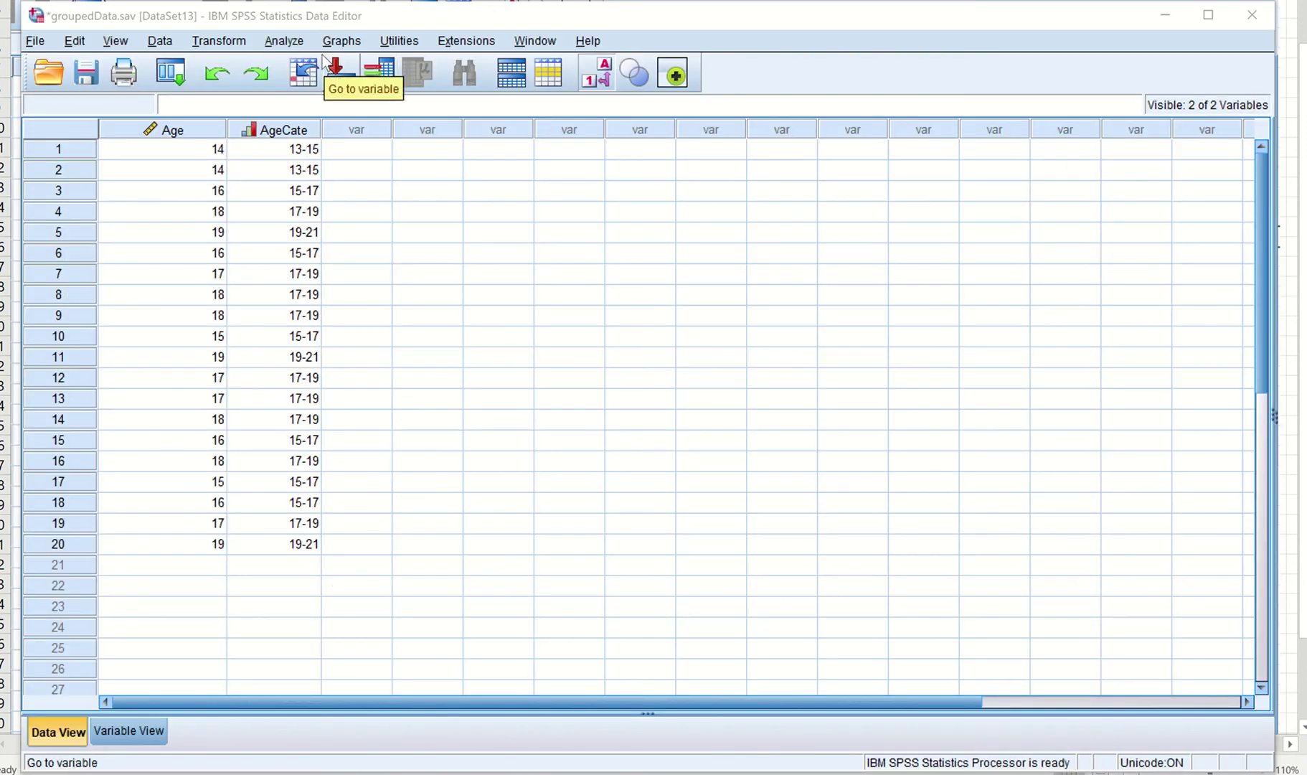
- Start a custom table, accepting the notice about value labels, and clear the existing Age Category variable from the table layout
{"action": "left_click", "coordinate": [287, 42]}
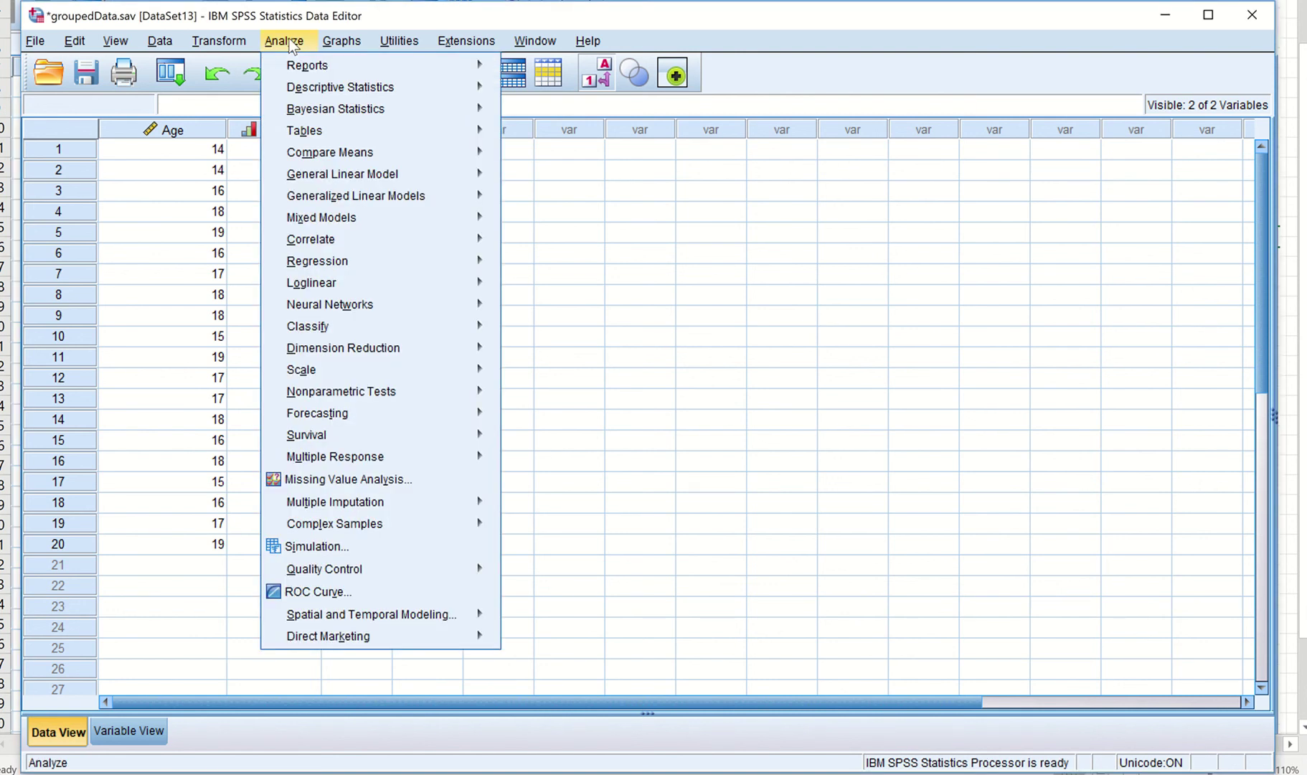
{"action": "mouse_move", "coordinate": [337, 132]}
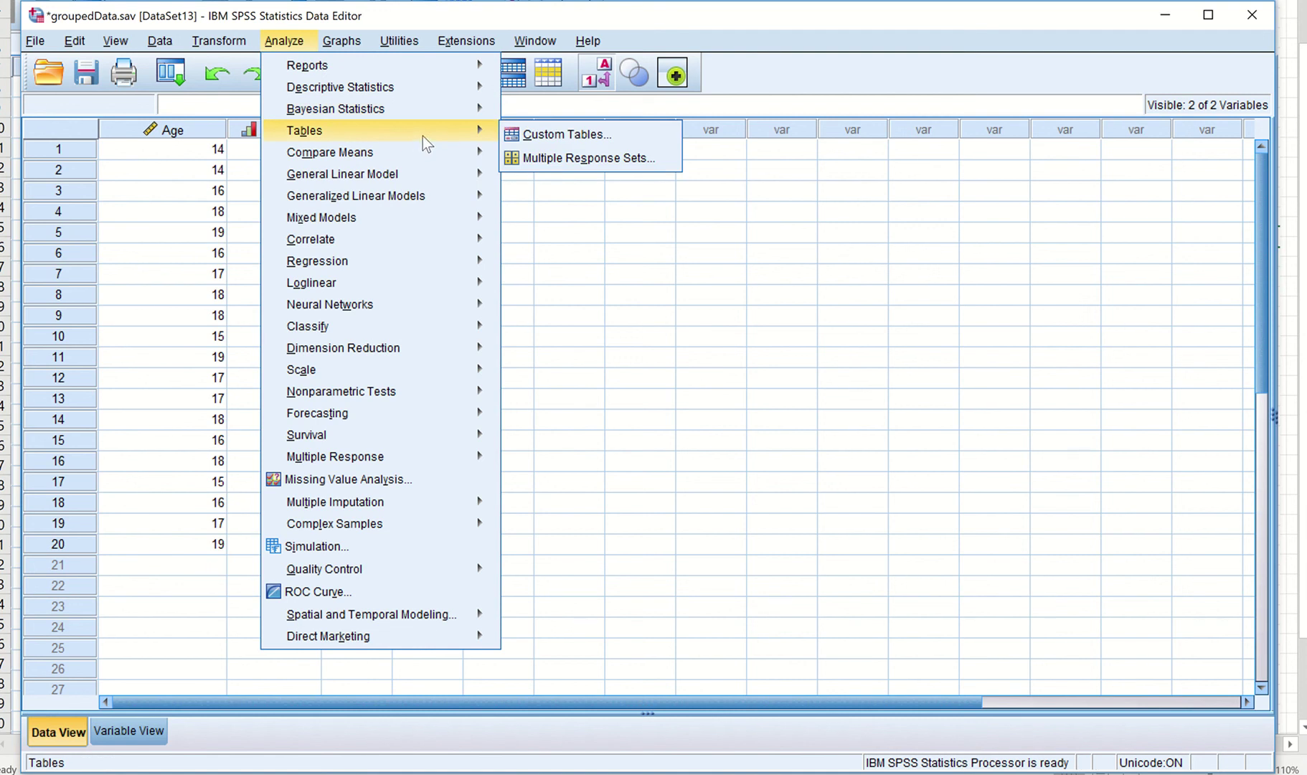
{"action": "left_click", "coordinate": [536, 135]}
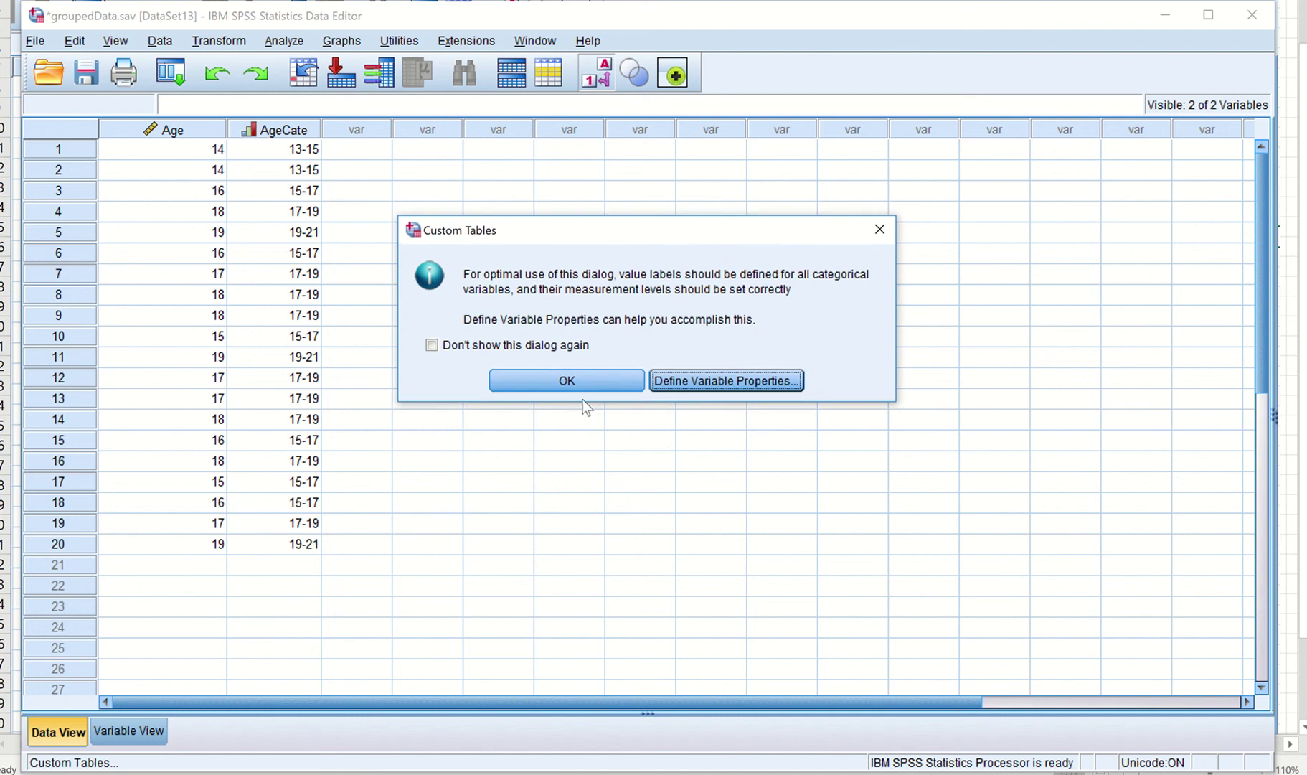
{"action": "left_click", "coordinate": [578, 381]}
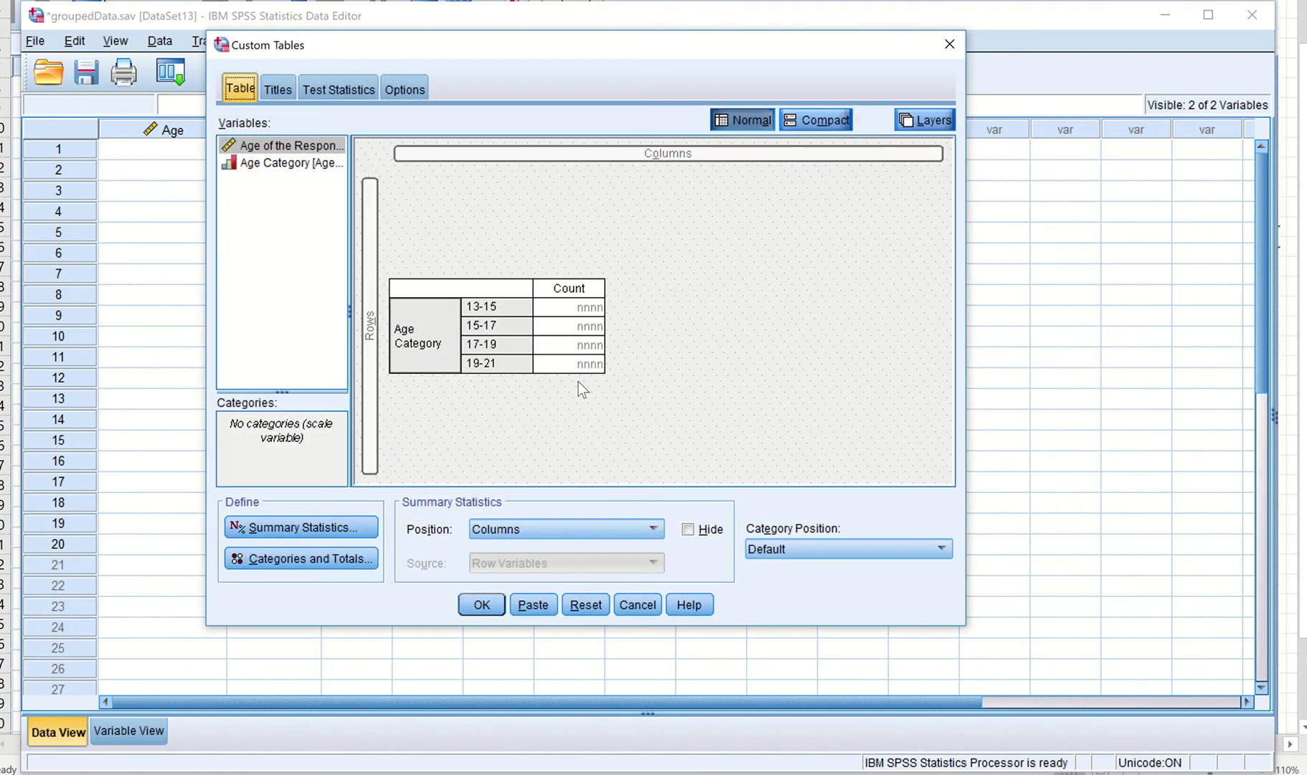
{"action": "left_click", "coordinate": [508, 327]}
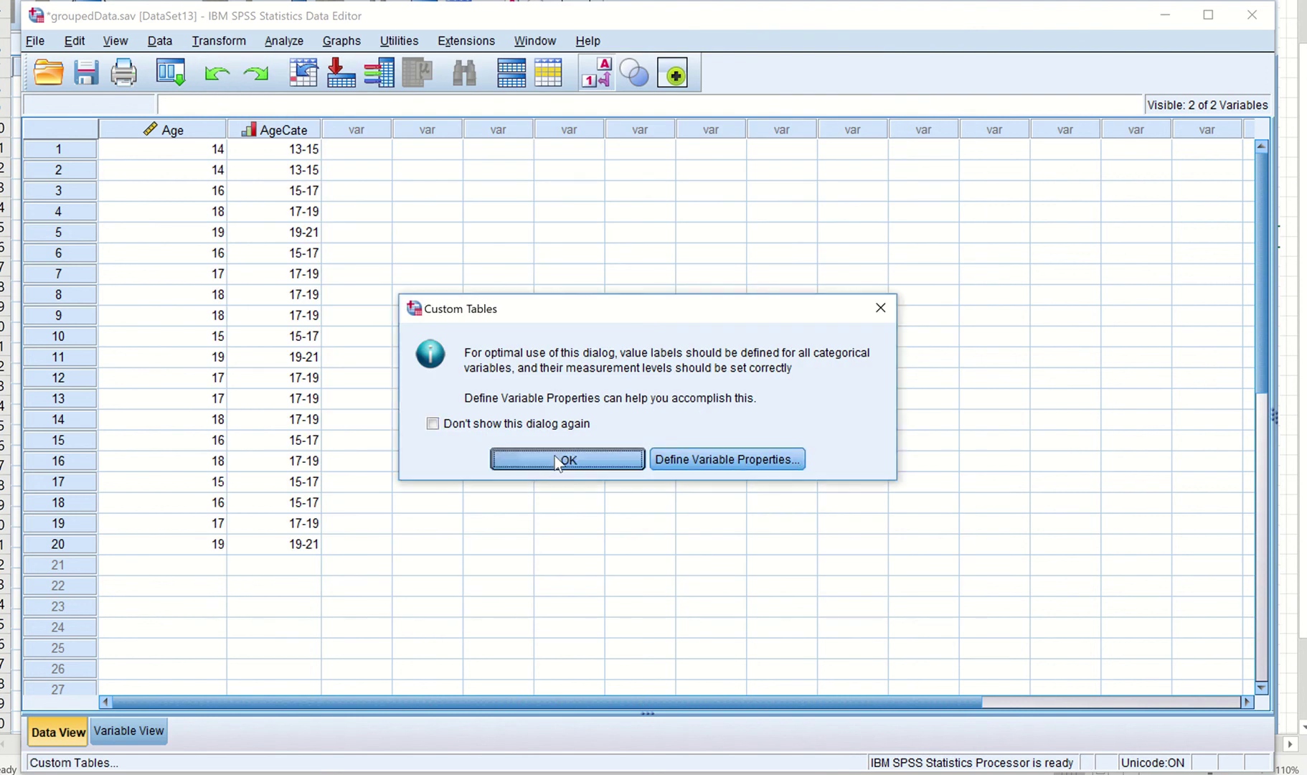
{"action": "left_click", "coordinate": [558, 461]}
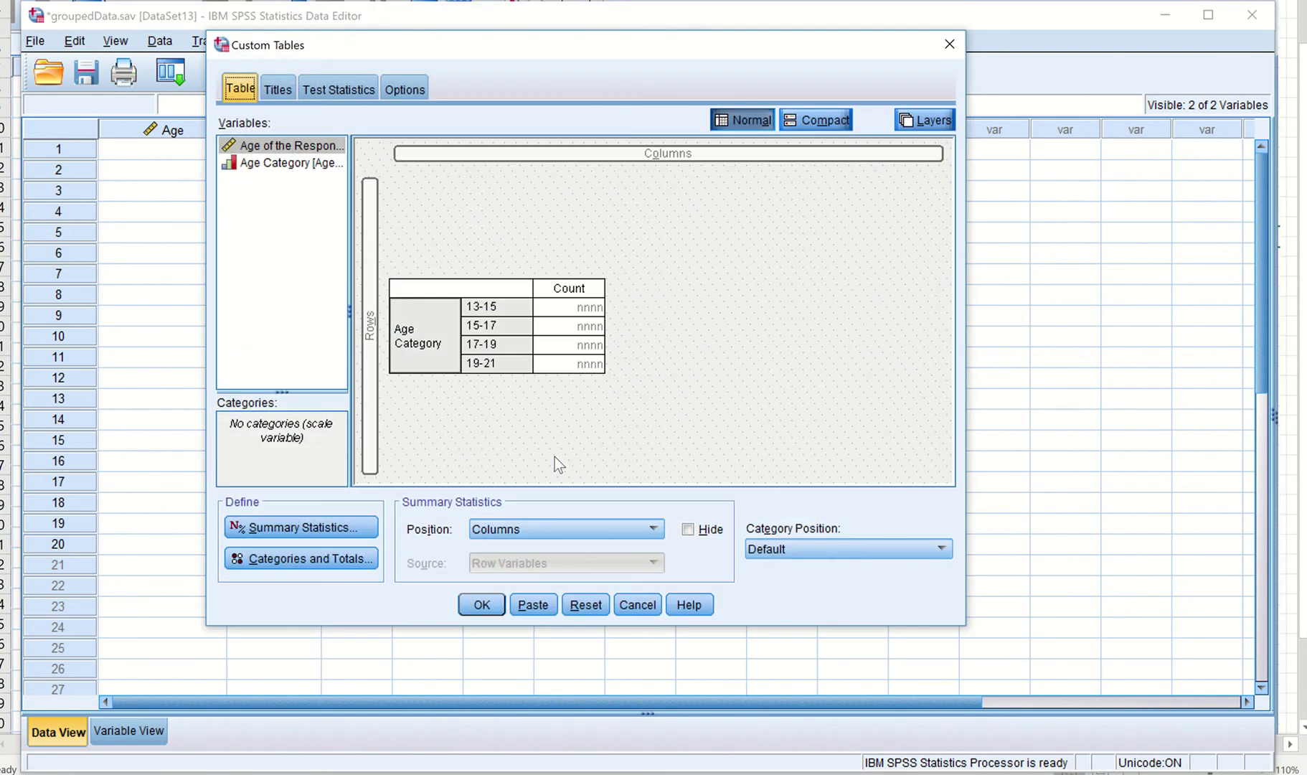
{"action": "left_click_drag", "start_coordinate": [484, 331], "coordinate": [771, 334]}
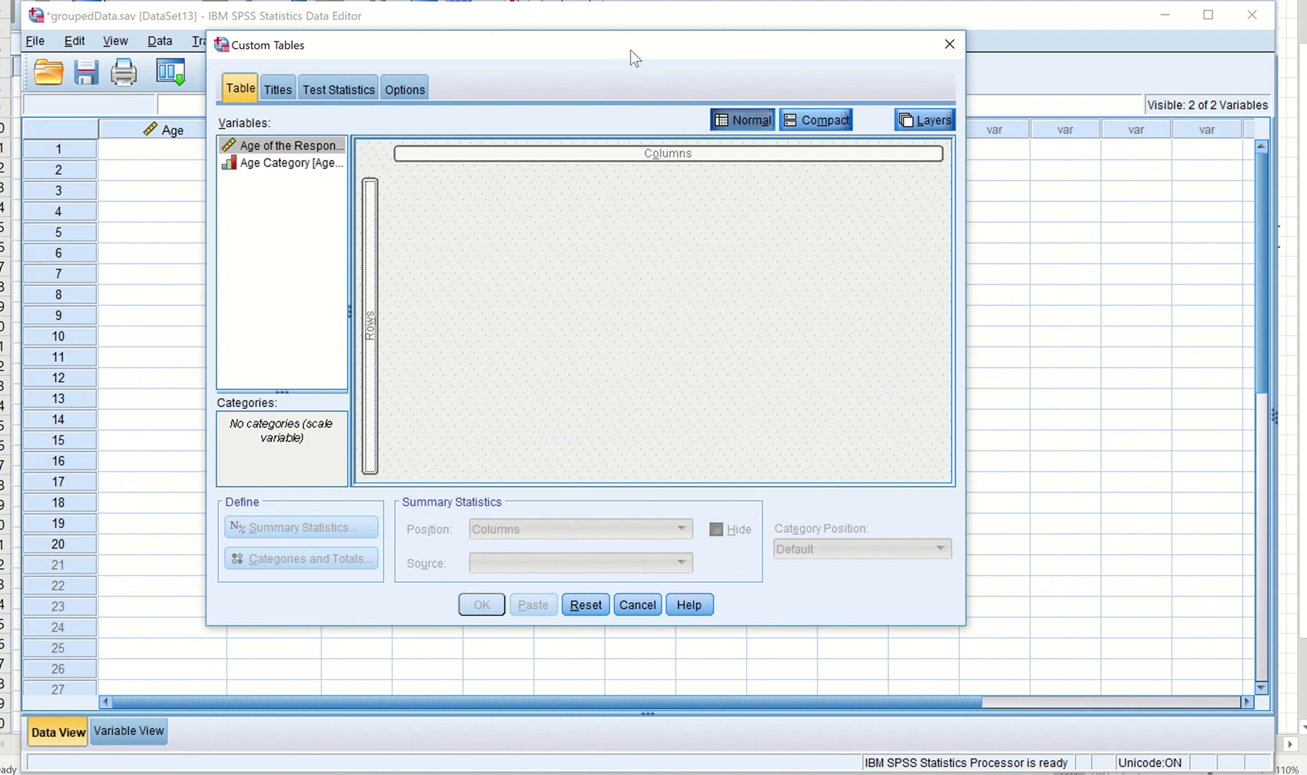
- Place the Age Category variable in the rows of the custom table
{"action": "left_click_drag", "start_coordinate": [632, 50], "coordinate": [660, 46]}
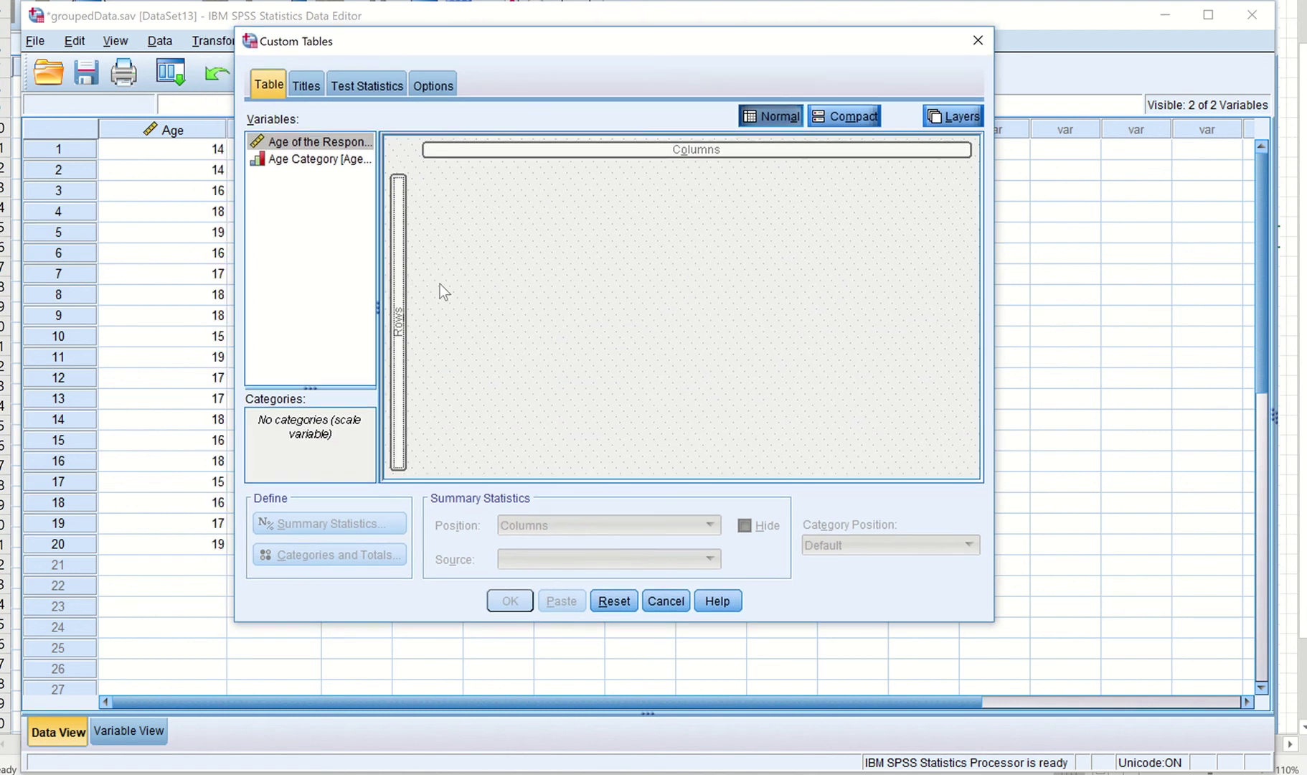
{"action": "left_click", "coordinate": [327, 160]}
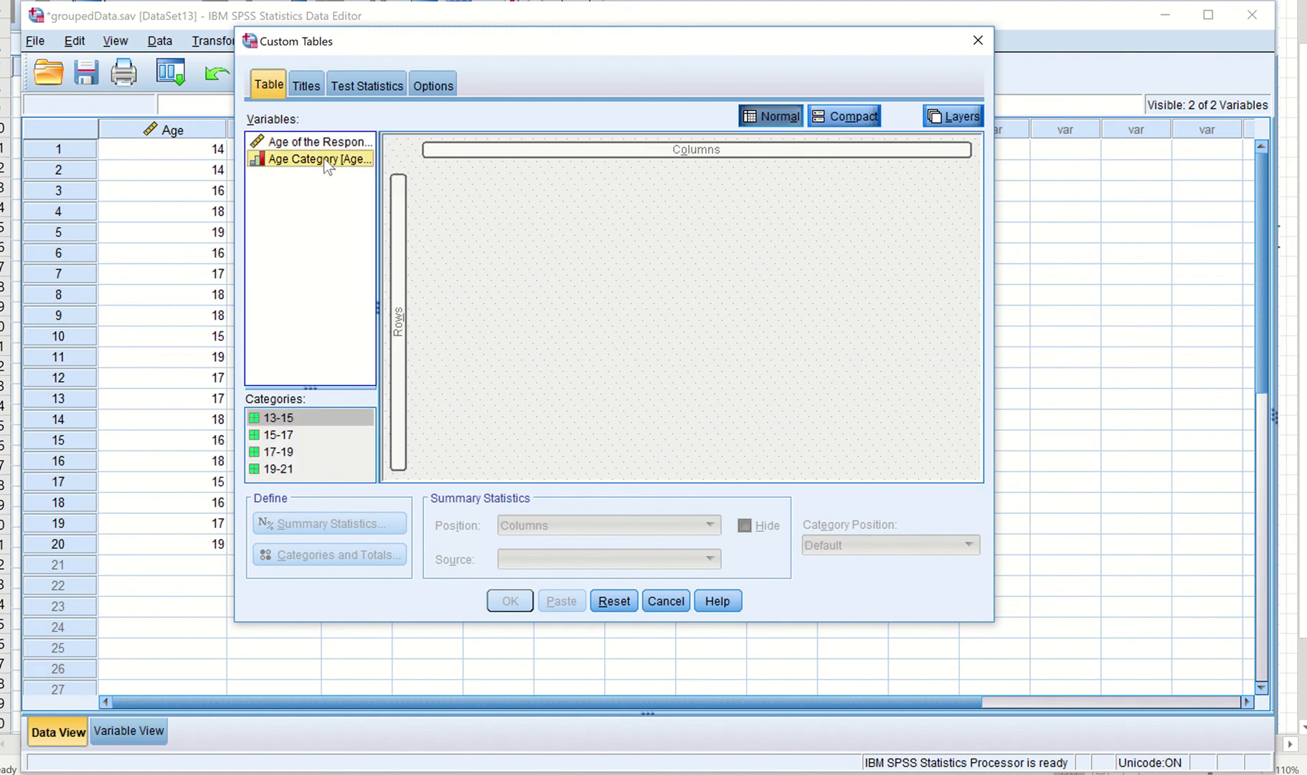
{"action": "left_click_drag", "start_coordinate": [324, 158], "coordinate": [439, 337]}
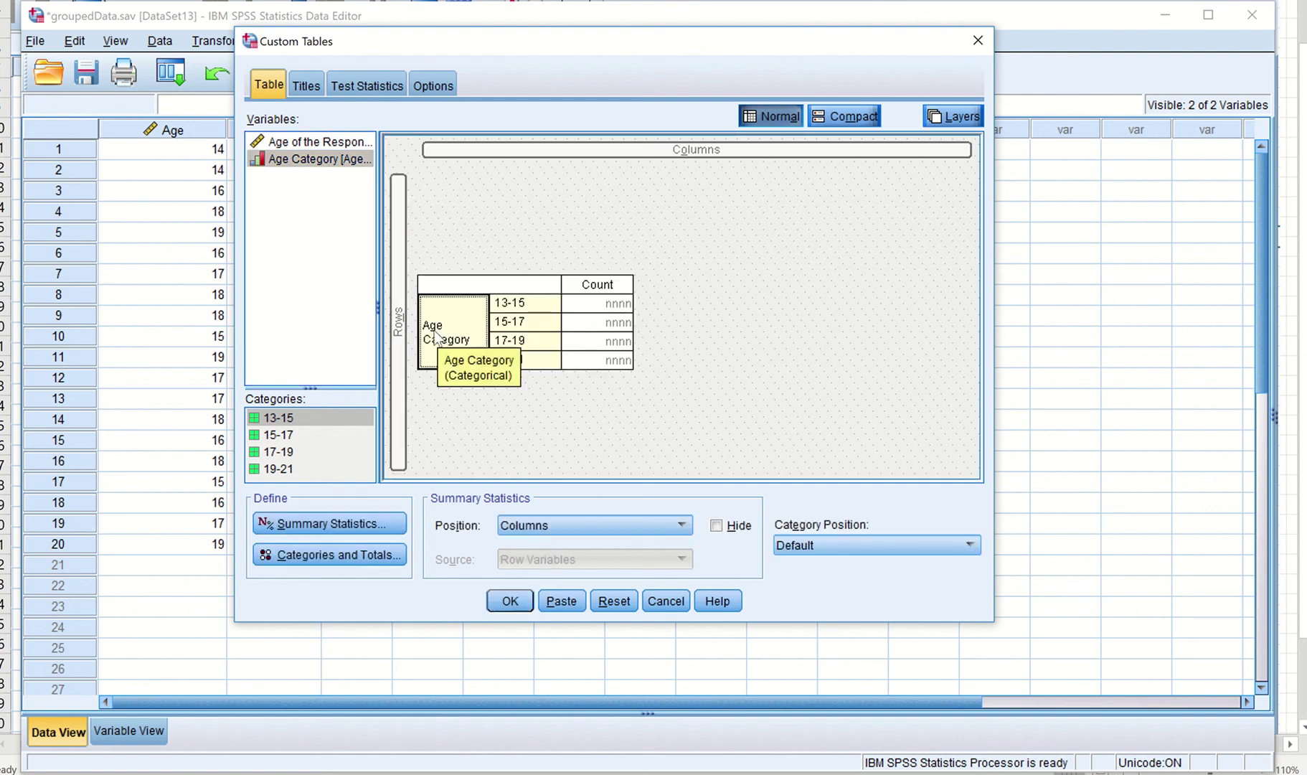
- Apply Count as the only summary statistic for Age Category and close the summary statistics settings
{"action": "left_click", "coordinate": [374, 524]}
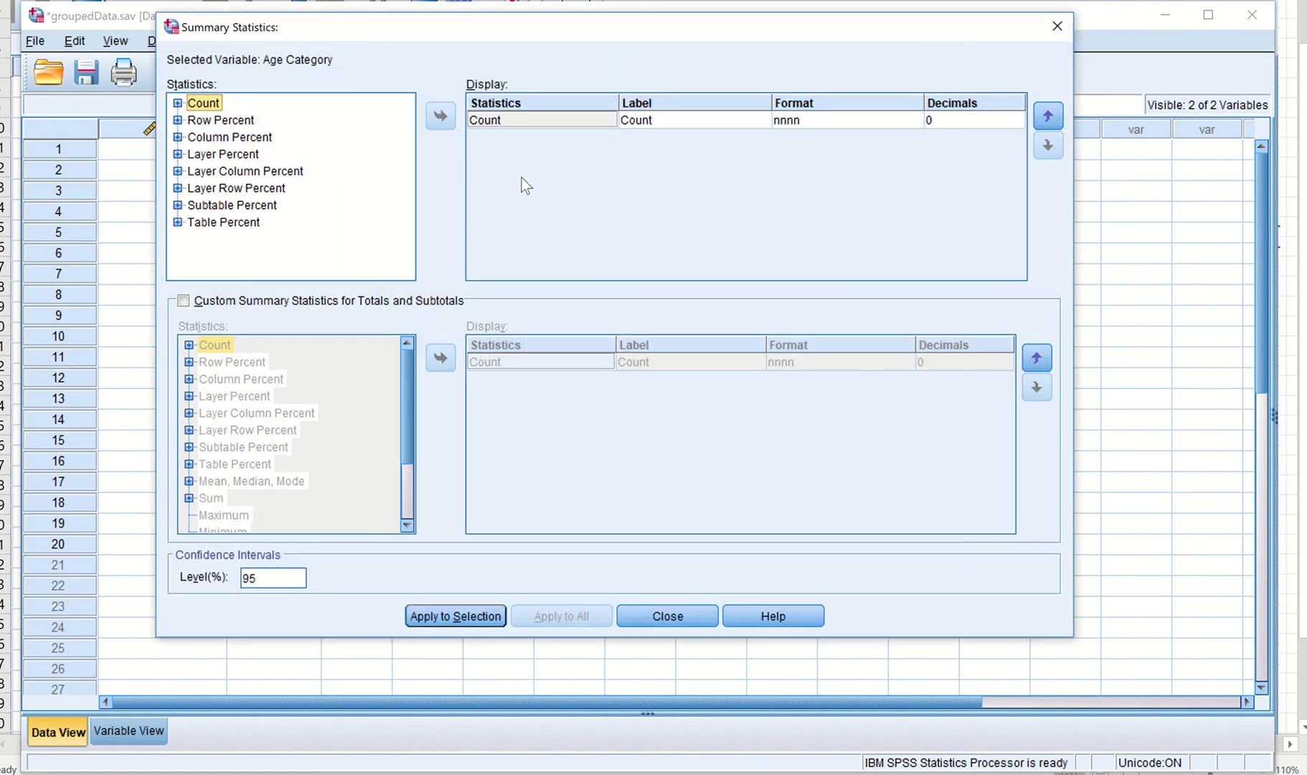
{"action": "left_click", "coordinate": [513, 125]}
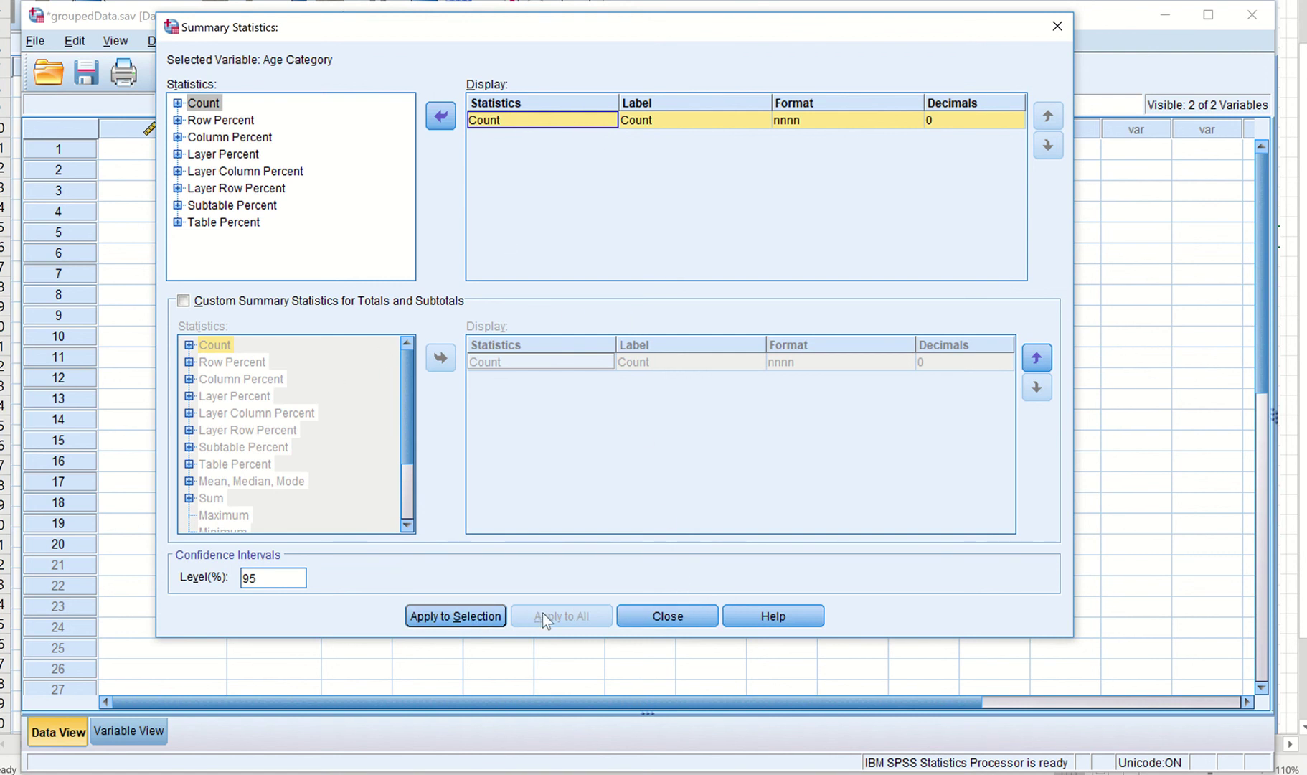
{"action": "left_click", "coordinate": [670, 615]}
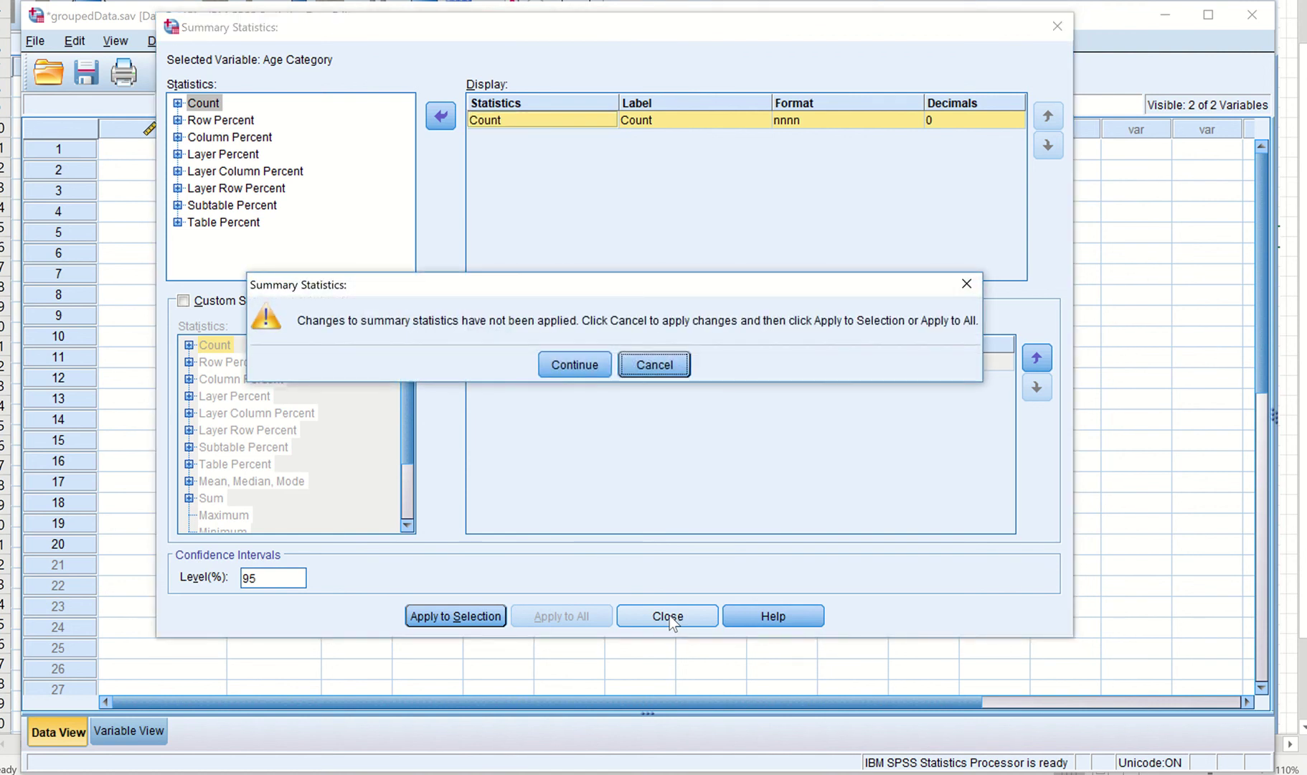
{"action": "left_click", "coordinate": [665, 372]}
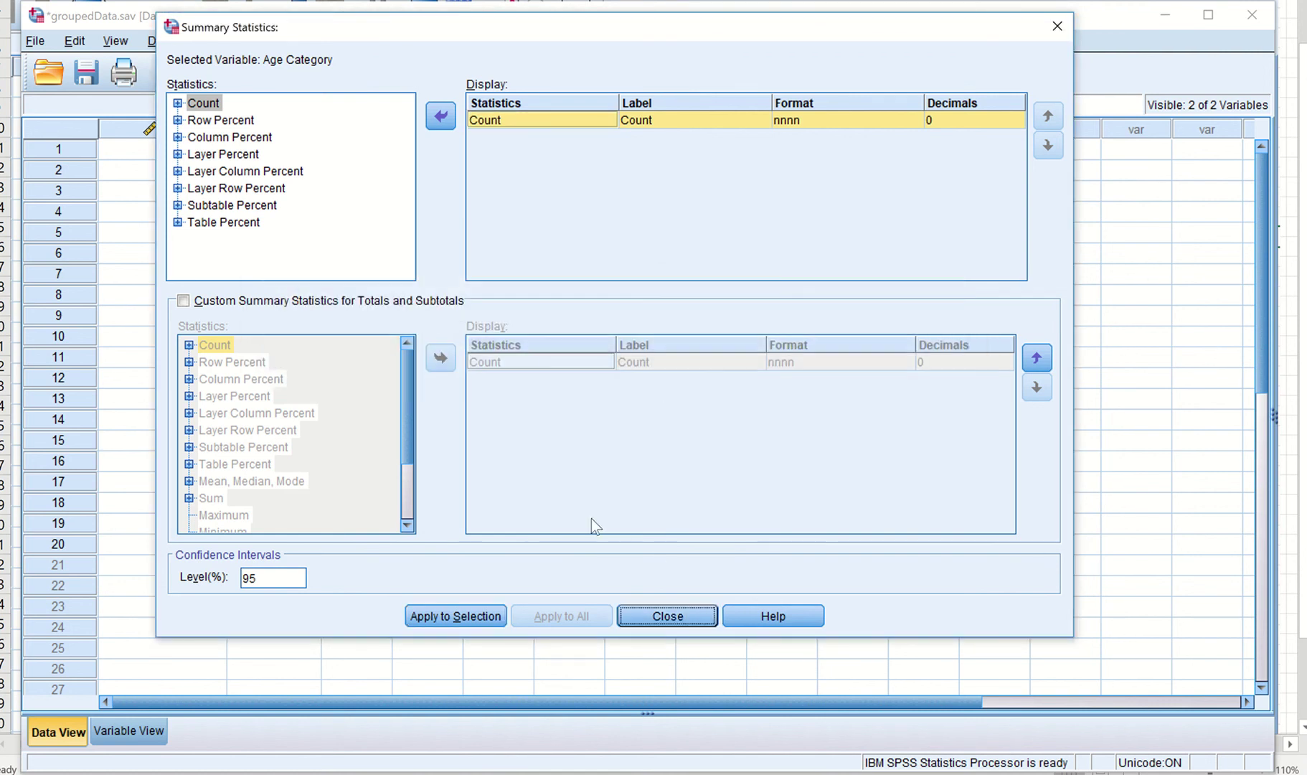
{"action": "left_click", "coordinate": [462, 621]}
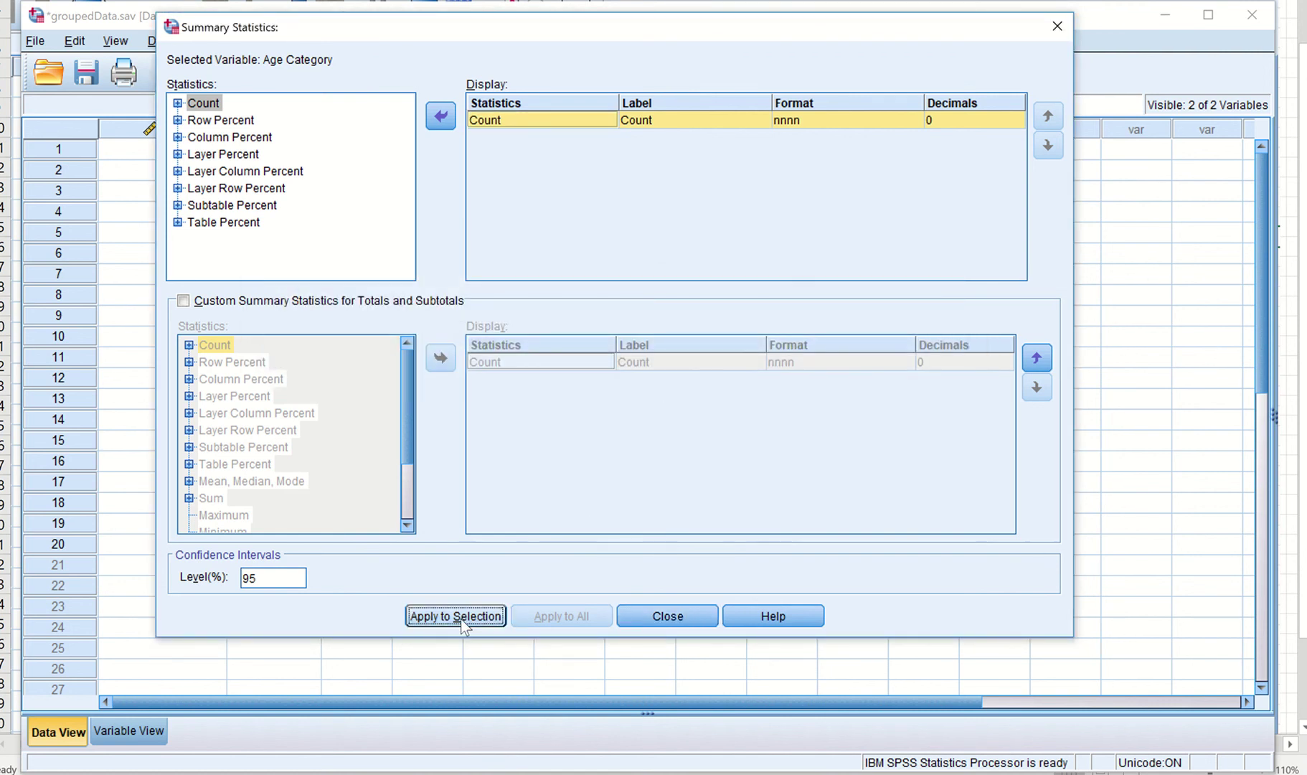
{"action": "left_click", "coordinate": [462, 622]}
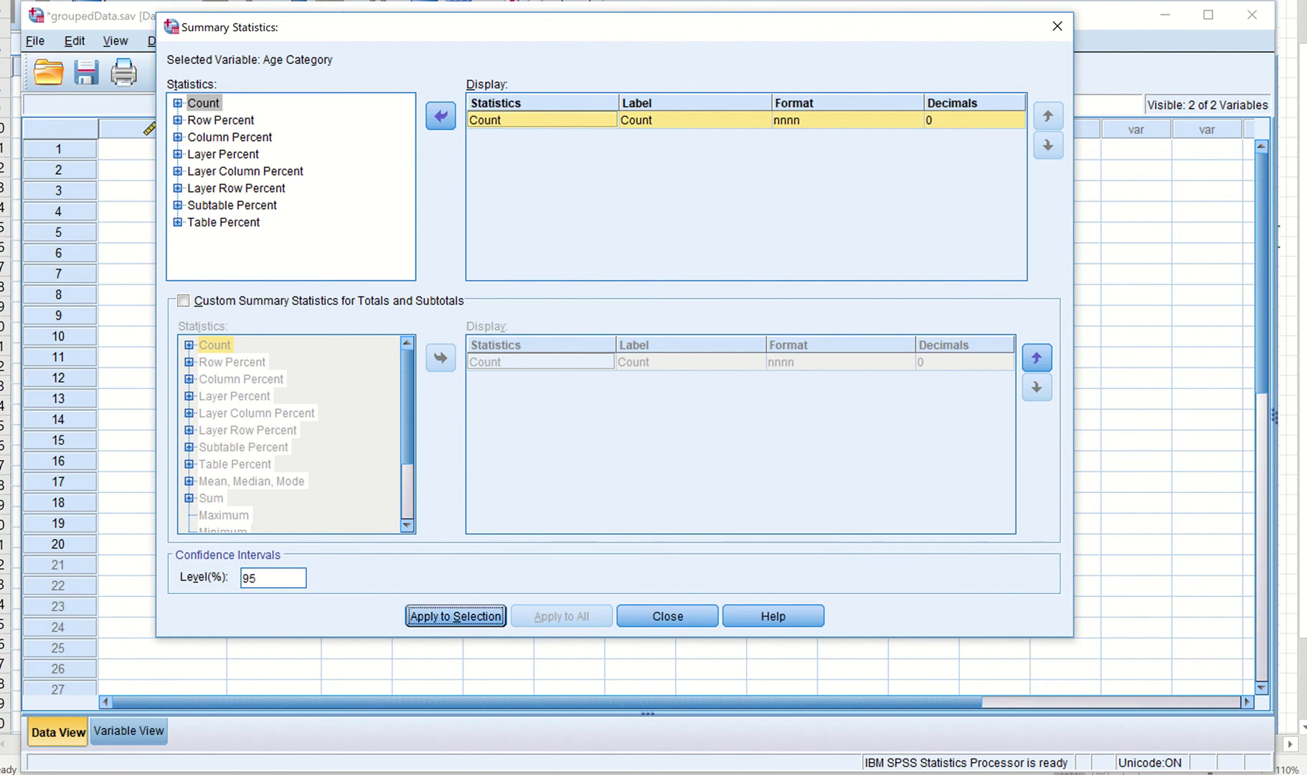
{"action": "left_click", "coordinate": [667, 616]}
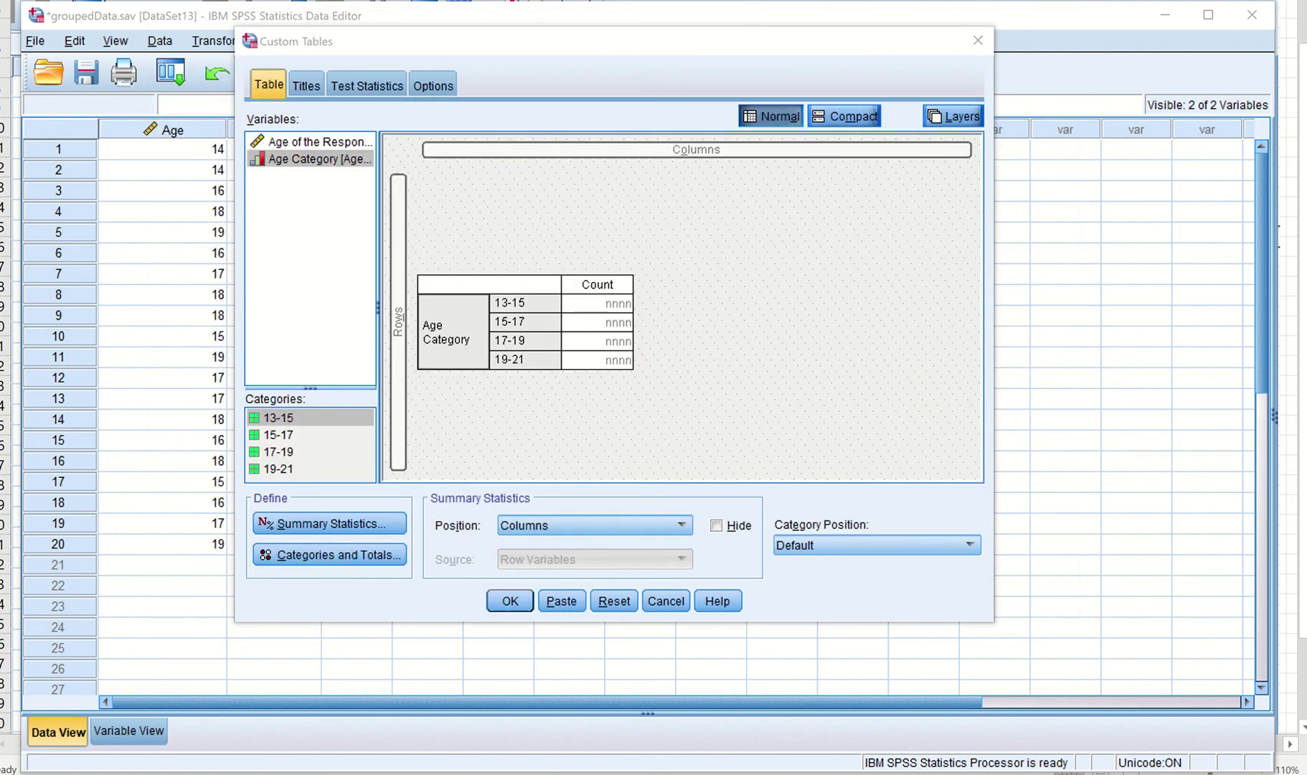
- Generate the custom table and switch to the Excel workbook with the handwritten continuous frequency distribution to compare the exclusive counts
{"action": "left_click", "coordinate": [509, 601]}
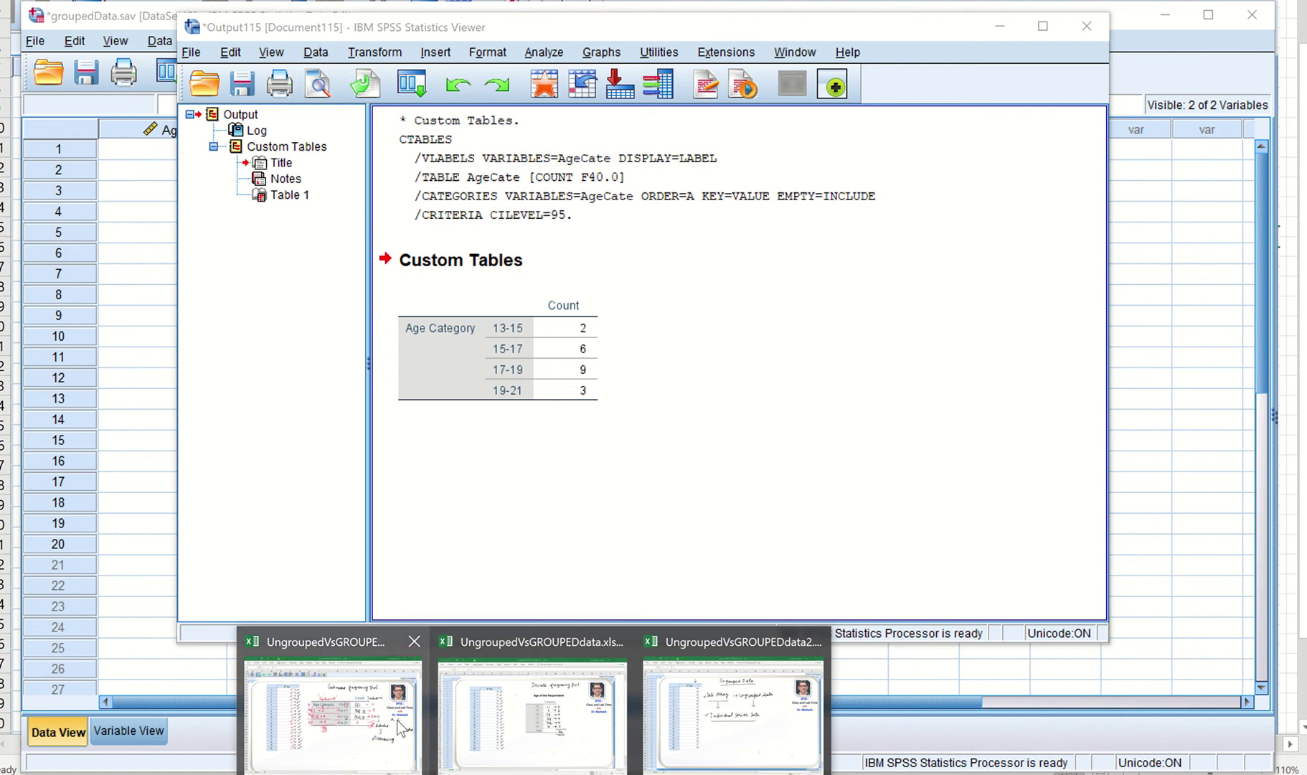
{"action": "left_click", "coordinate": [408, 731]}
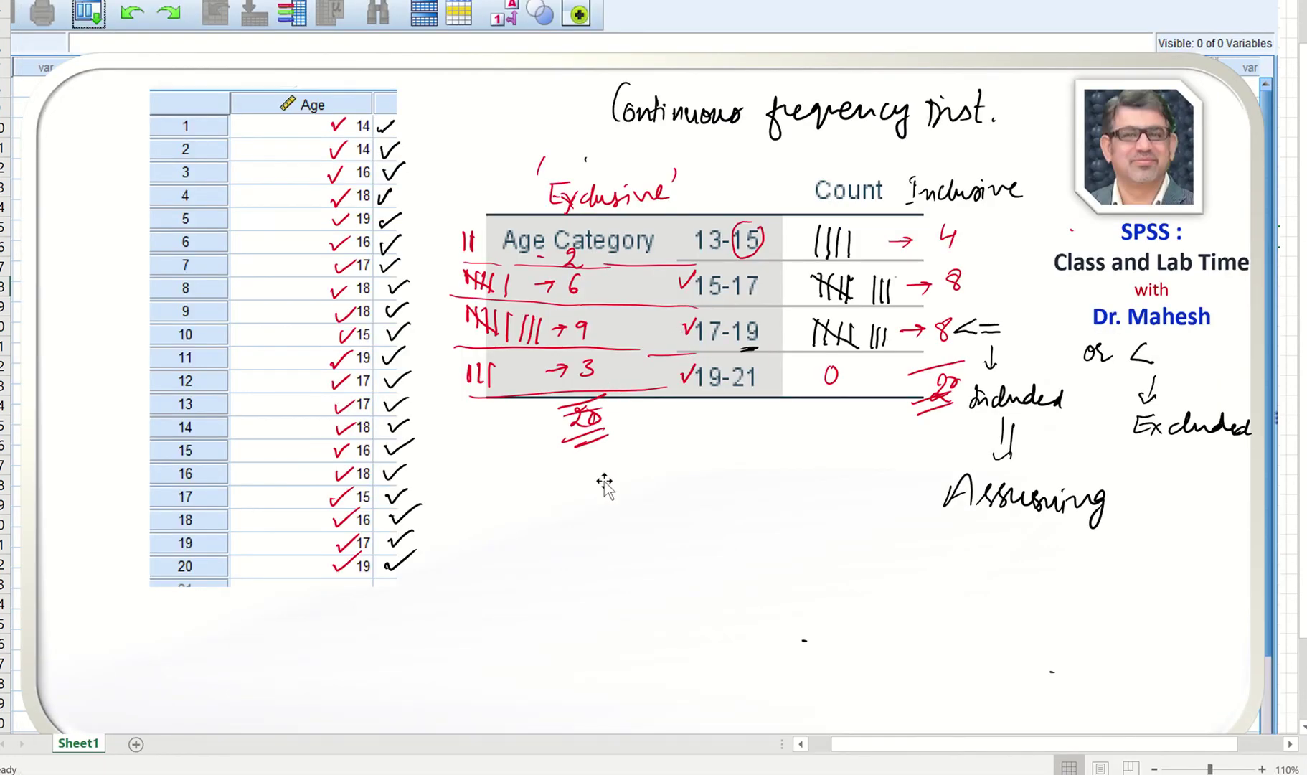